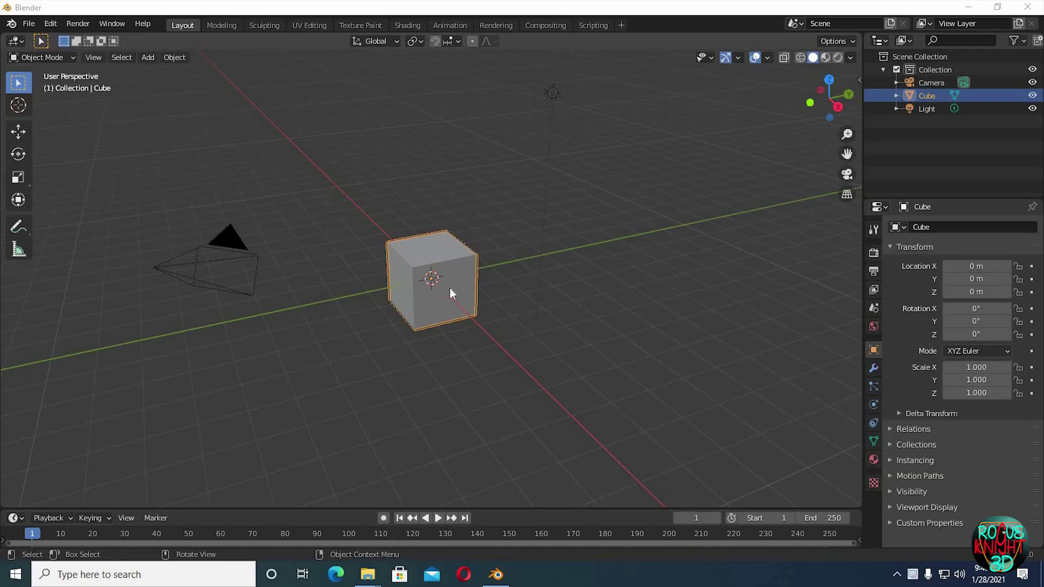
- Delete the default cube and bring the can reference image from the textures folder into the 3D scene
key(x)
key(Return)
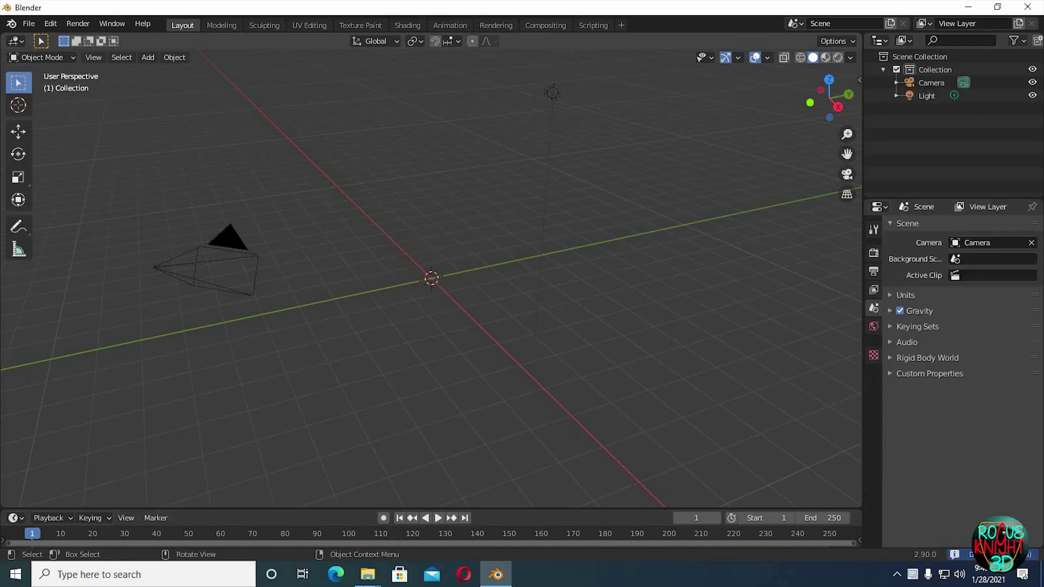
mouse_move(367, 574)
click(439, 521)
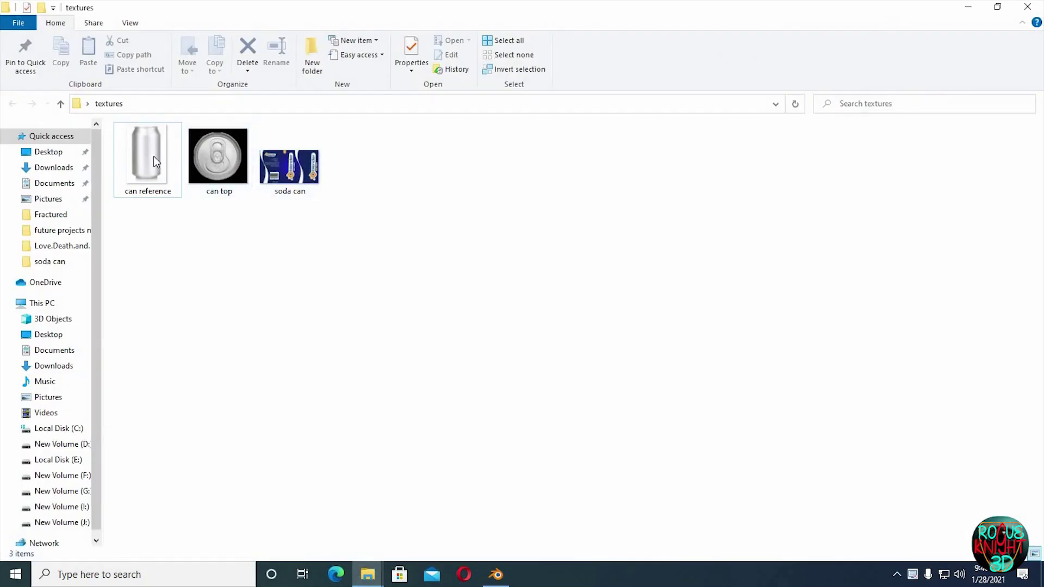
drag(147, 158, 492, 568)
drag(434, 383, 412, 305)
- Clear the reference image's location and rotation, and rotate it 90° about X to stand upright at the origin
key(alt+g)
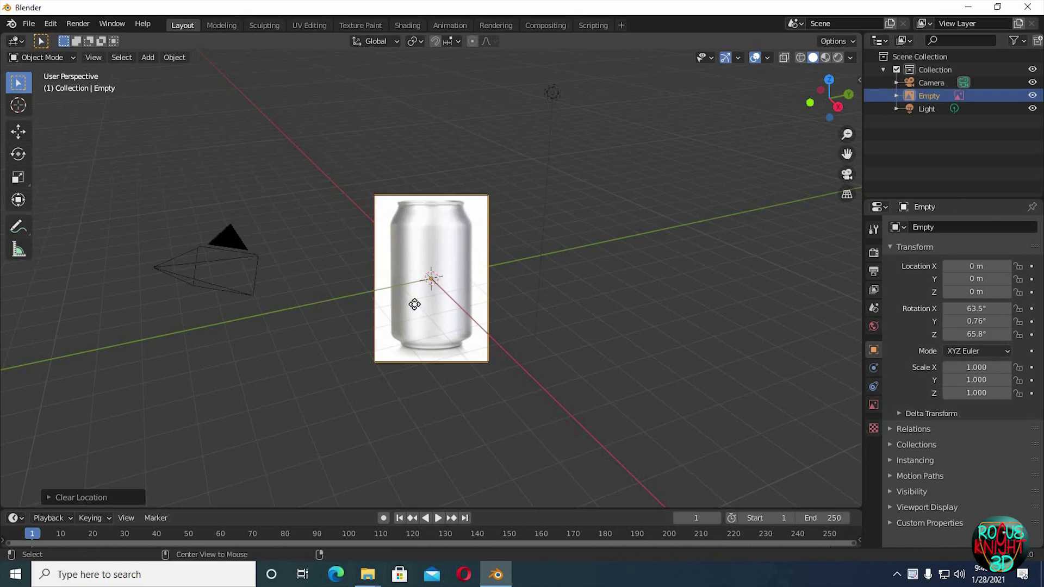
key(alt+r)
text(r)
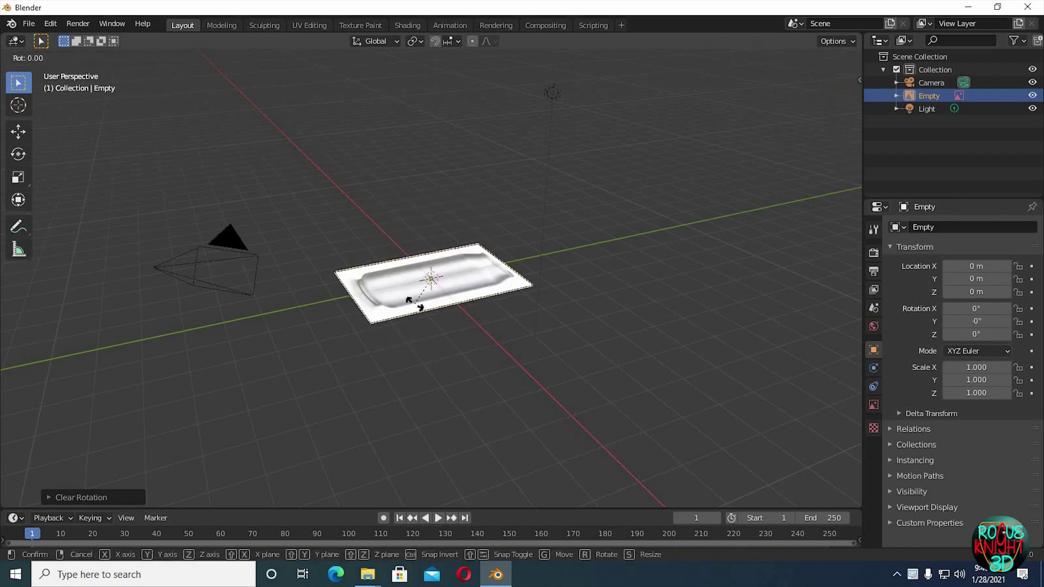
text(x)
text(90)
key(Return)
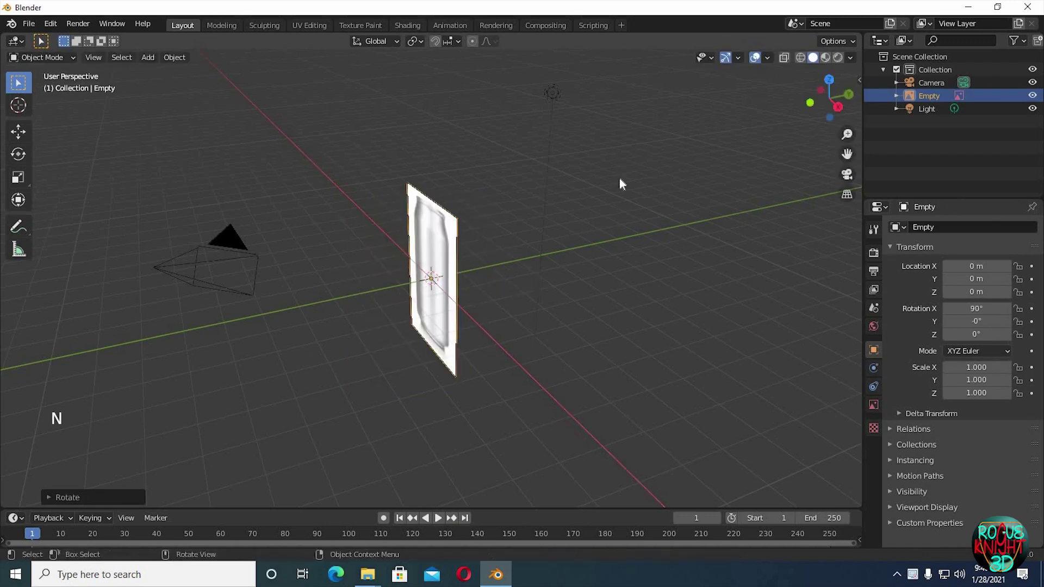
- Add a cylinder in front view and scale its mesh by about 1.2 to match the can's width in the reference
key(KP_1)
ctrl+middle_drag(562, 277, 564, 266)
key(shift+a)
click(628, 329)
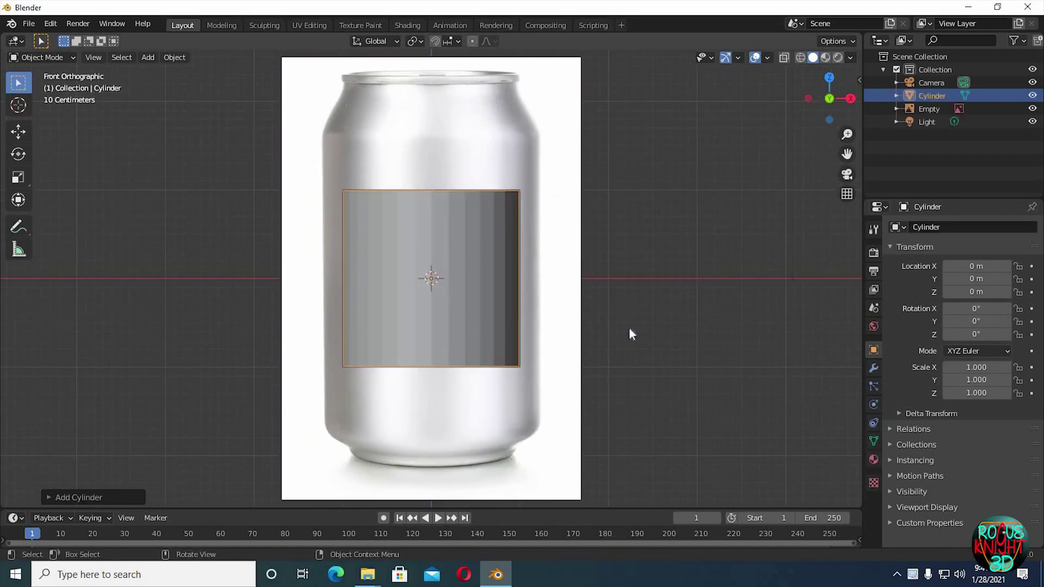
shift+middle_drag(614, 336, 610, 301)
key(Tab)
key(s)
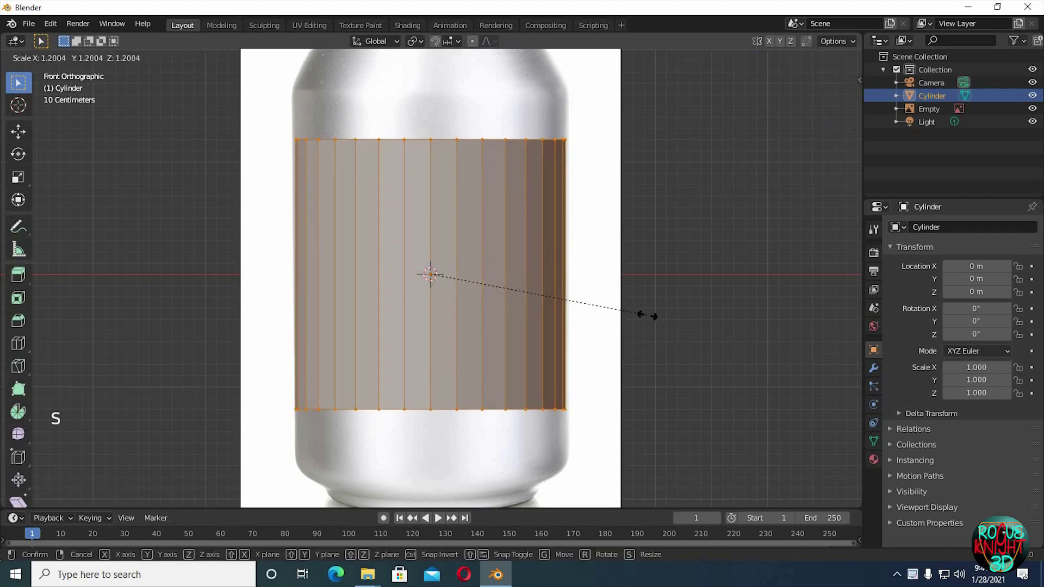
click(647, 316)
- Stretch the cylinder along Z by about 1.37 and lower it about 0.04 m to cover the can's straight body
key(s)
key(z)
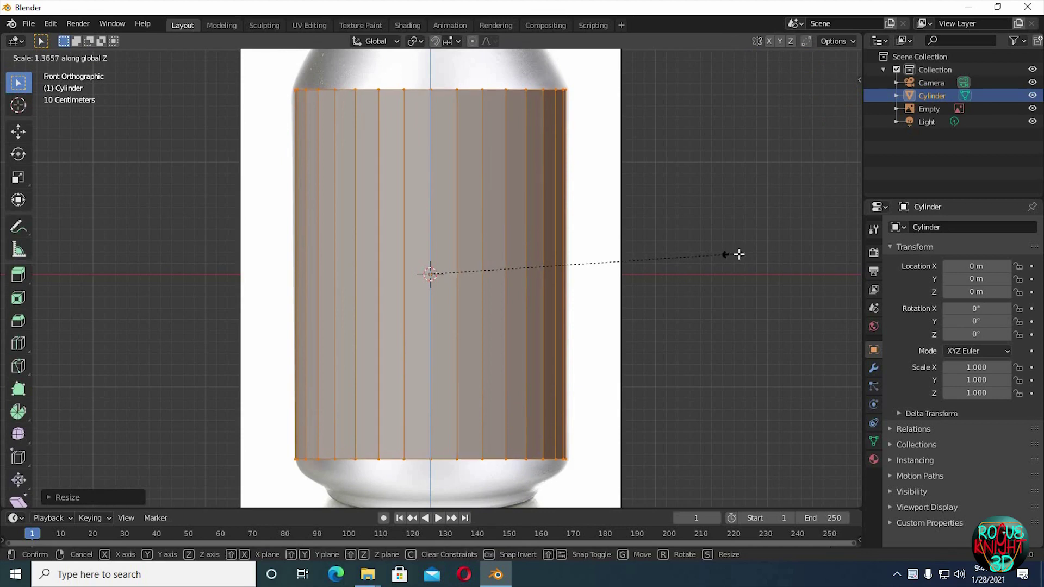
click(735, 254)
key(g)
key(z)
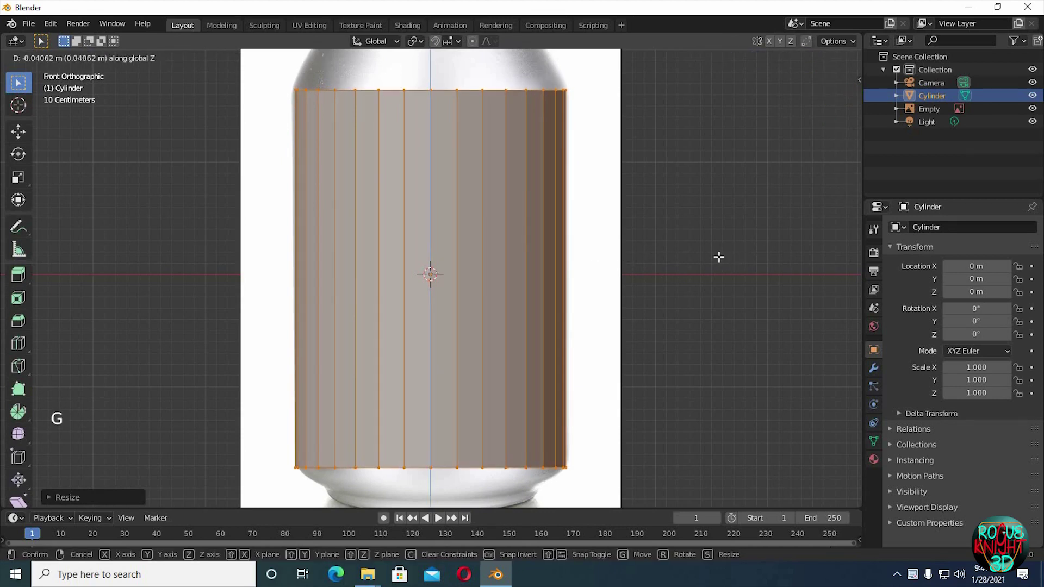
click(736, 259)
- Extrude the cylinder's top edge loop up a short way and scale it inward to start the can's shoulder
shift+middle_drag(683, 281, 671, 338)
key(alt+a)
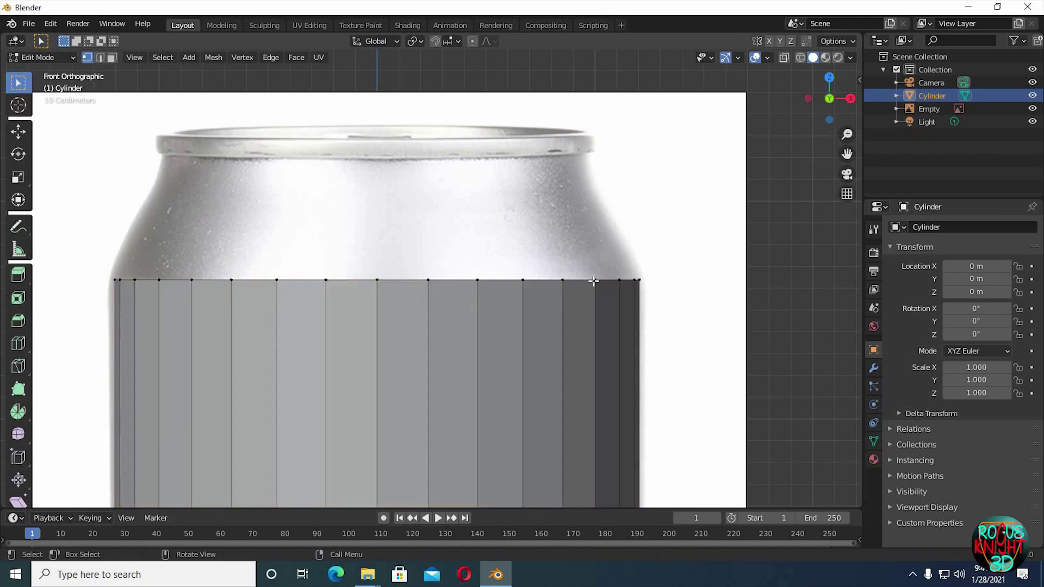
alt+click(653, 289)
key(e)
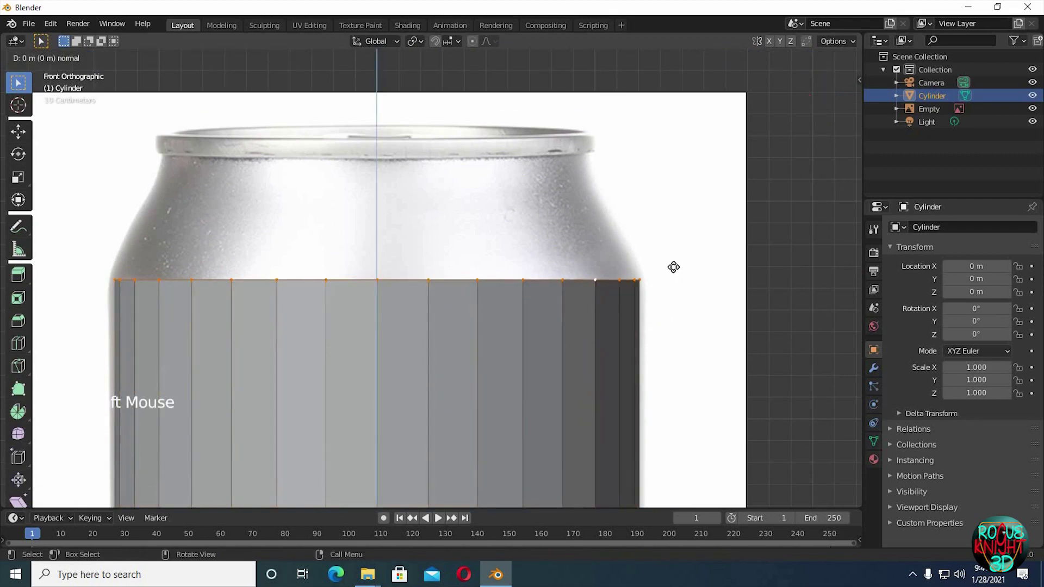
click(673, 258)
key(s)
click(664, 260)
- Extrude three more rings upward, scaling each inward to follow the shoulder's taper in the reference image
key(e)
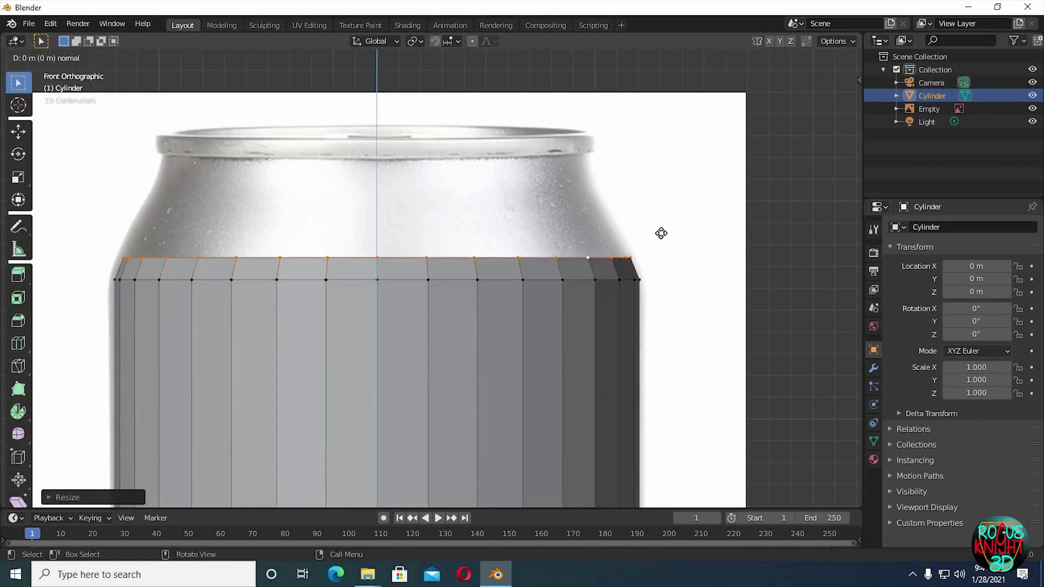
click(659, 231)
key(s)
click(631, 229)
key(e)
click(610, 208)
key(s)
click(631, 187)
click(629, 190)
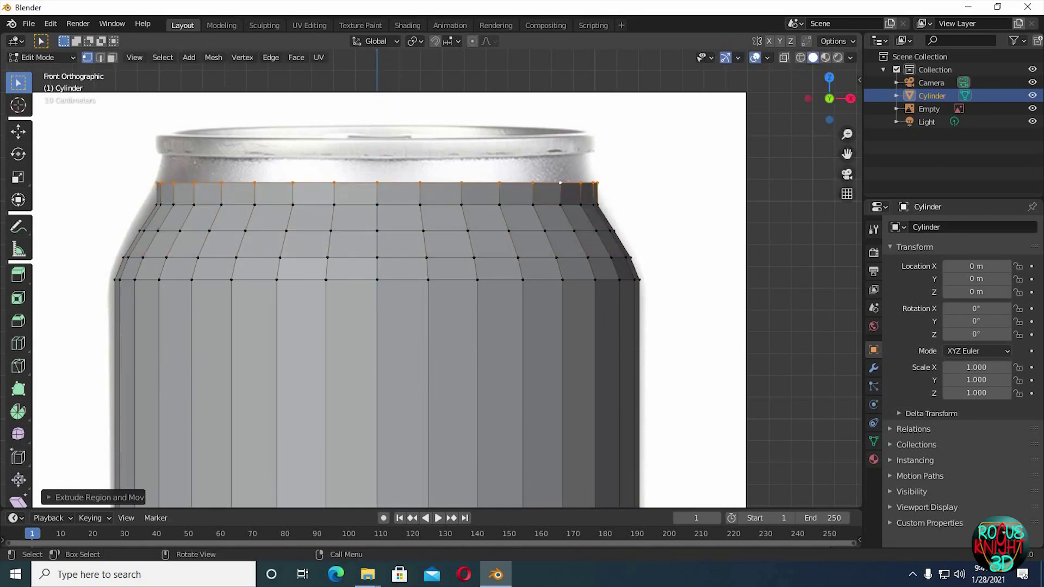
key(s)
click(623, 188)
- Form the can's neck and rim with a narrowed ring, a ring flared by about 1.02 and a straight rim about 0.06 m tall
key(e)
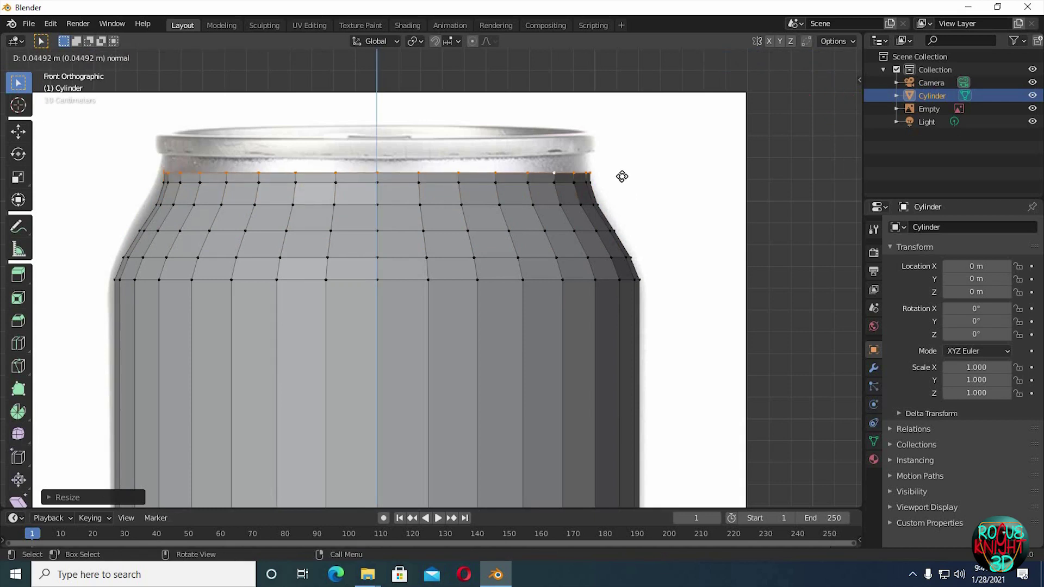
click(620, 173)
key(s)
click(619, 170)
key(e)
click(624, 166)
key(s)
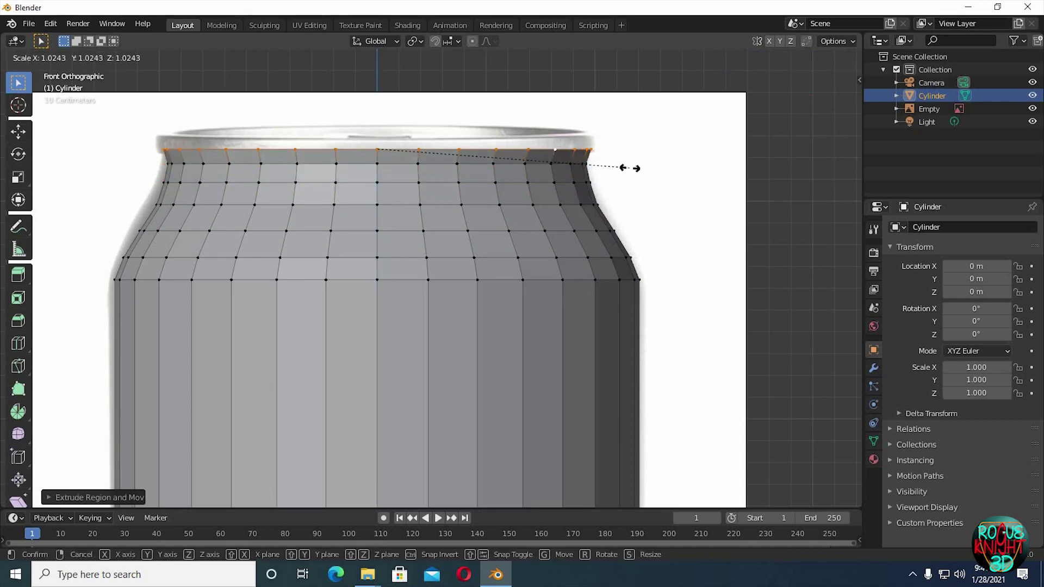
click(629, 168)
key(e)
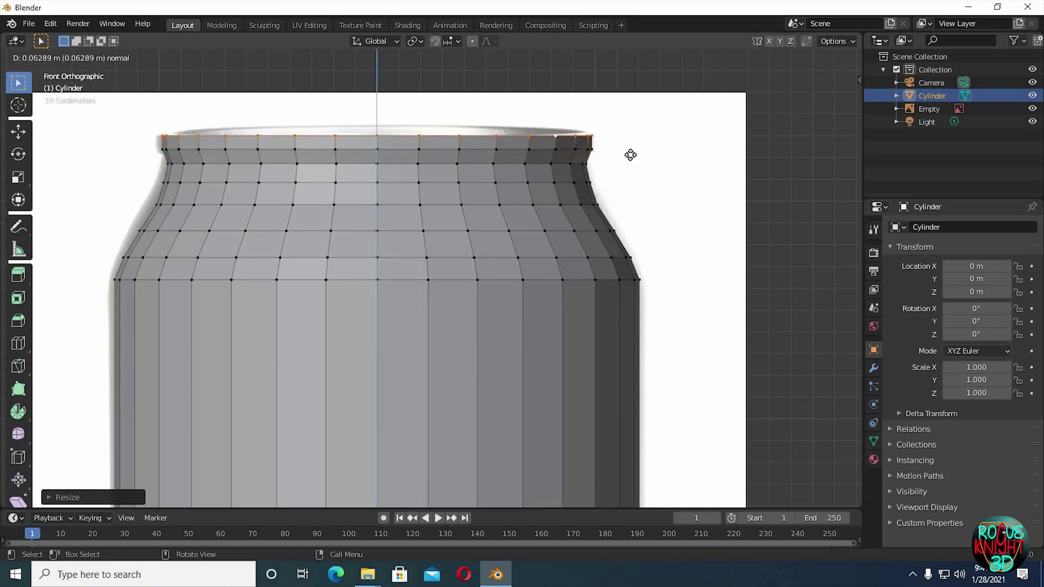
click(631, 153)
- Extrude the top face inward for the rim's thickness, and extrude it again about 0.04 m down to recess the lid
middle_drag(629, 161, 652, 230)
key(e)
key(s)
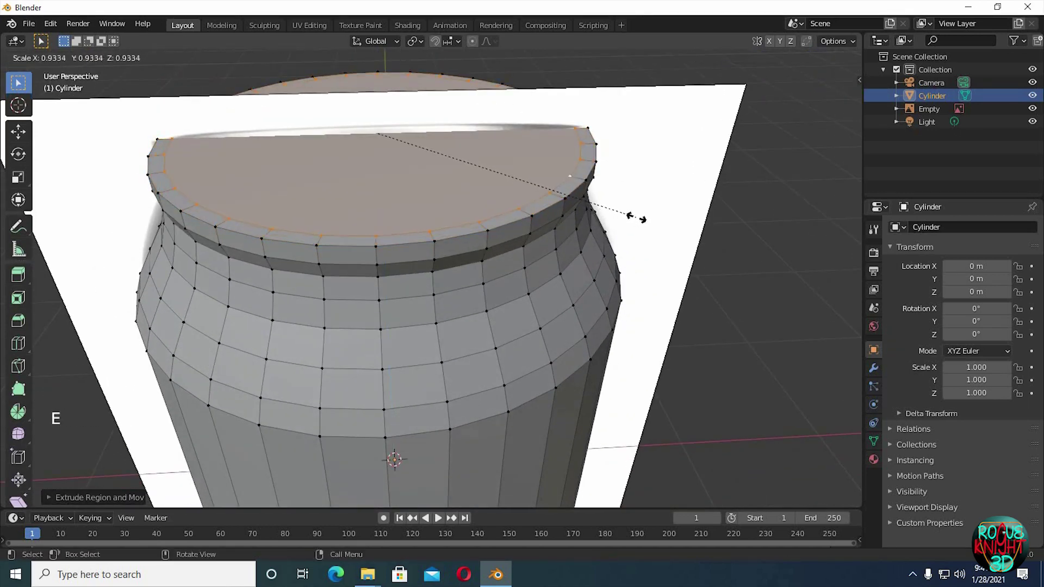
click(634, 215)
key(e)
key(s)
click(634, 215)
key(g)
key(z)
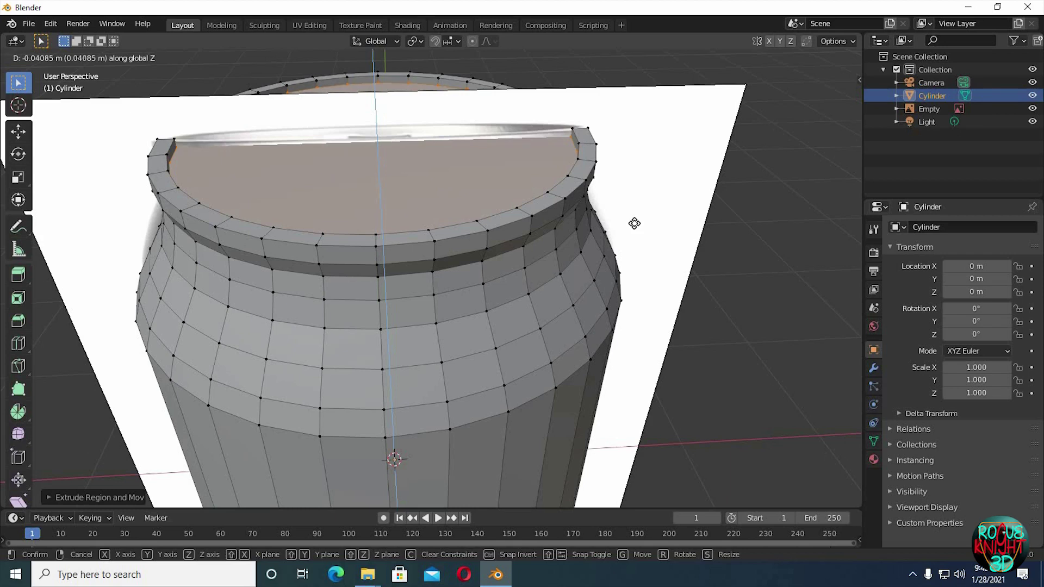
click(633, 224)
- Extrude the recessed lid inward in concentric rings, and collapse the last ring to the centre with a scale of 0
key(e)
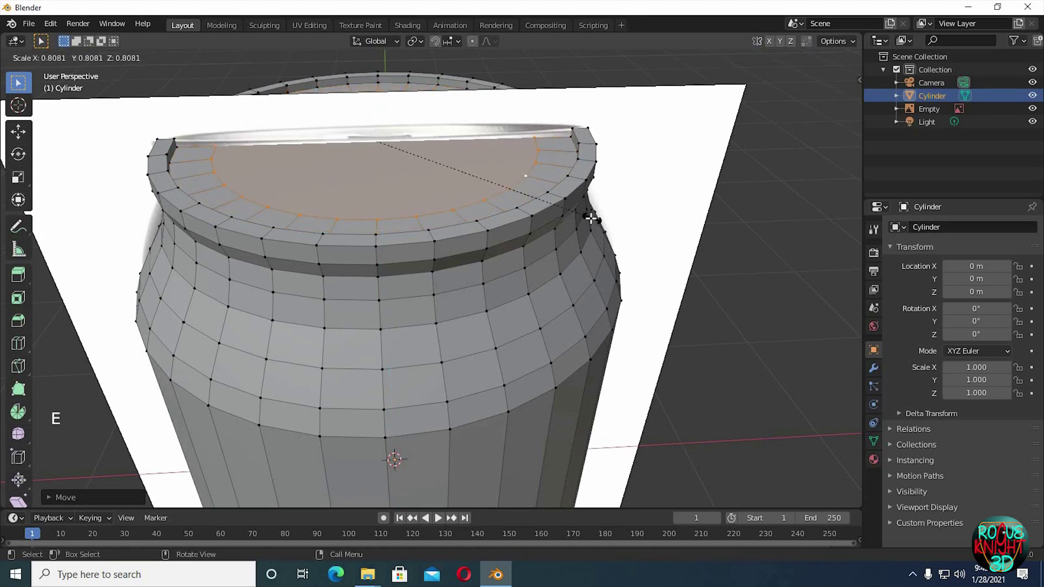
click(591, 219)
key(e)
key(s)
click(572, 215)
key(e)
key(s)
click(550, 223)
key(e)
key(s)
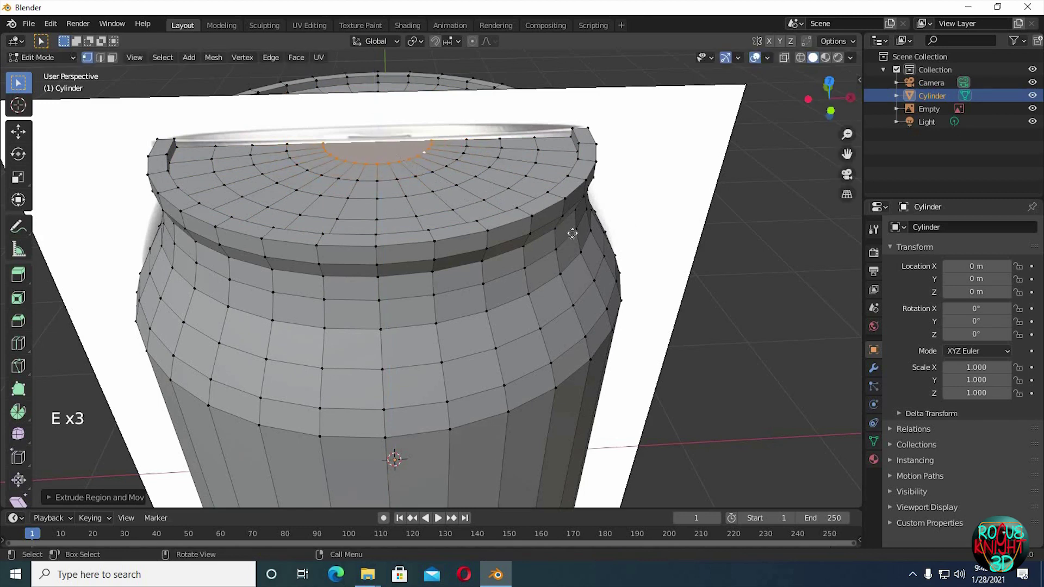
click(570, 231)
key(e)
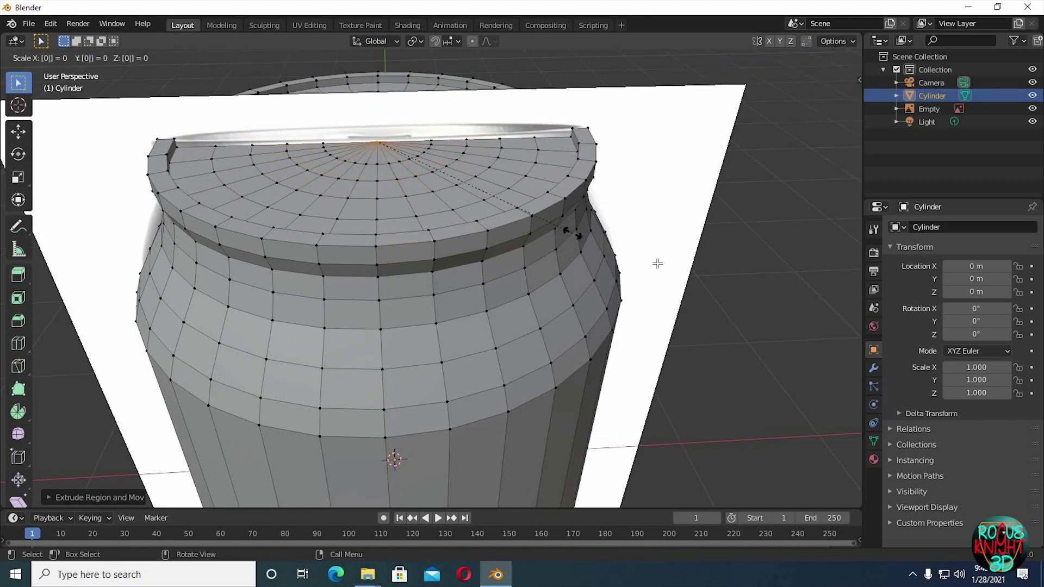
click(659, 264)
- Extrude the cylinder's bottom edge loop down, scale it inward by about 0.88 and slide it along the base curve
middle_drag(701, 287, 708, 270)
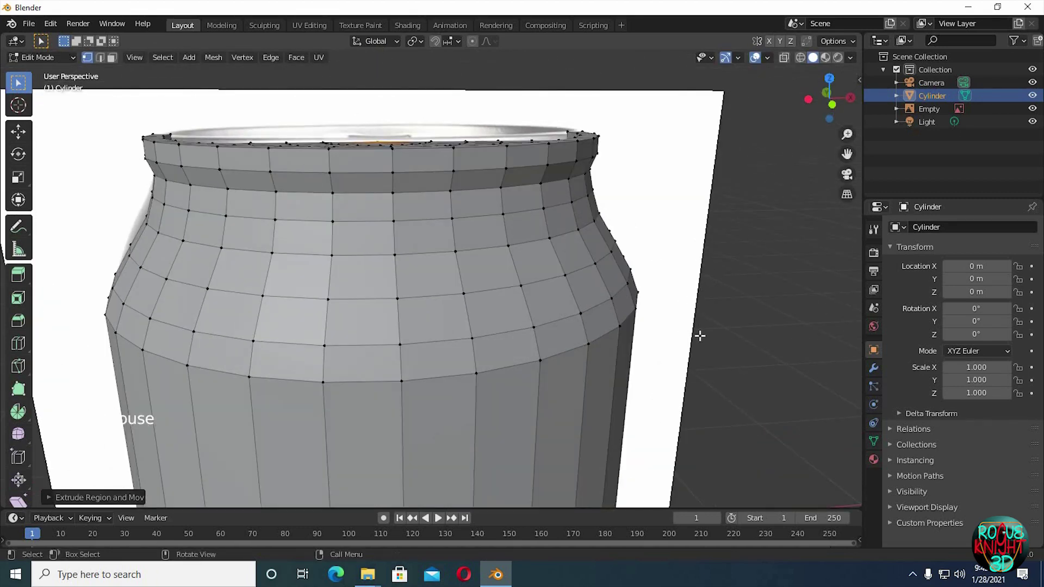
ctrl+middle_drag(696, 380, 674, 305)
shift+middle_drag(674, 304, 630, 216)
key(KP_1)
key(a)
key(a)
key(a)
ctrl+middle_drag(623, 229, 591, 287)
alt+click(591, 282)
key(e)
key(z)
click(753, 310)
key(s)
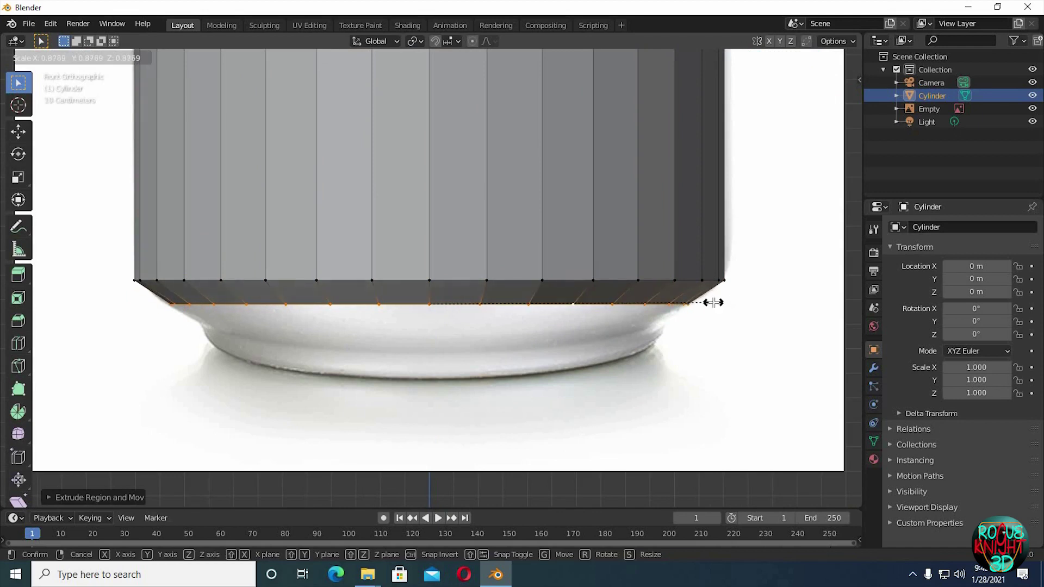
click(713, 303)
key(g)
key(g)
click(720, 300)
- Extrude two more rings downward, scaling each inward to taper the base along the reference
key(e)
key(s)
click(713, 312)
key(e)
click(758, 344)
key(s)
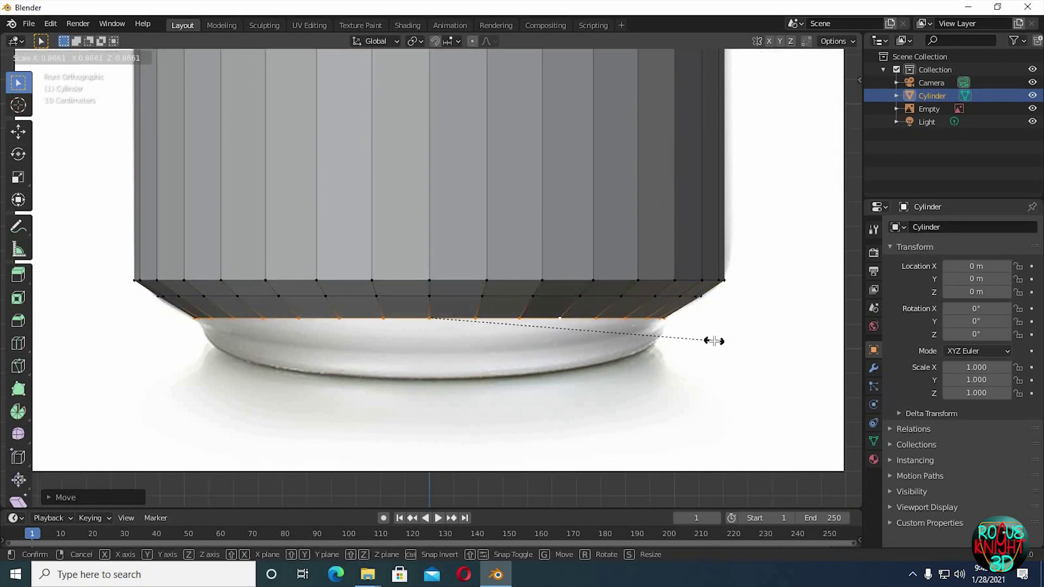
click(715, 337)
key(e)
click(710, 351)
key(s)
click(681, 343)
- Extrude a bottom ring flared outward to the foot's width, and extrude it straight down to form the foot
key(e)
click(683, 353)
key(s)
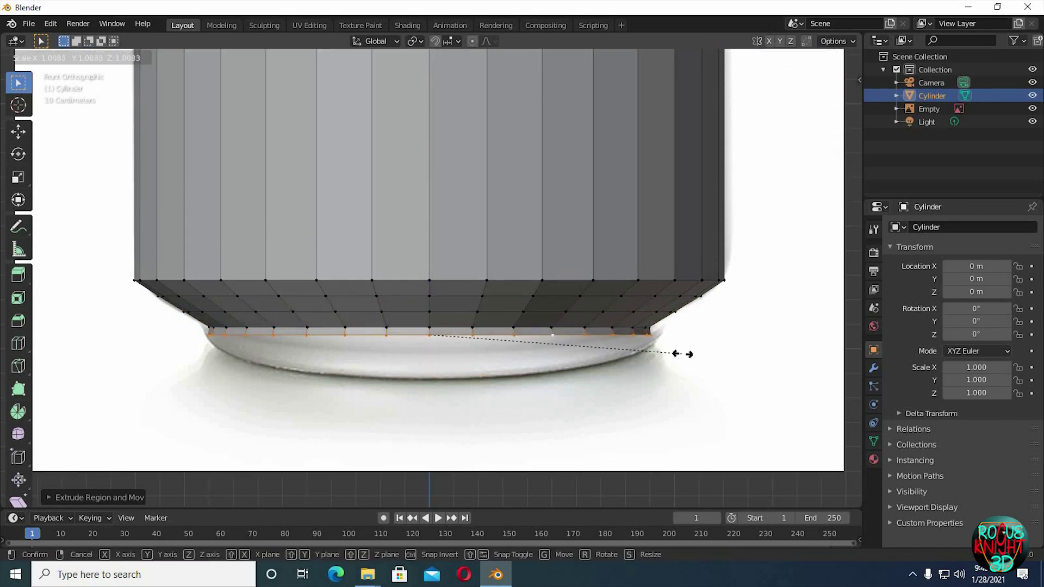
click(693, 356)
key(e)
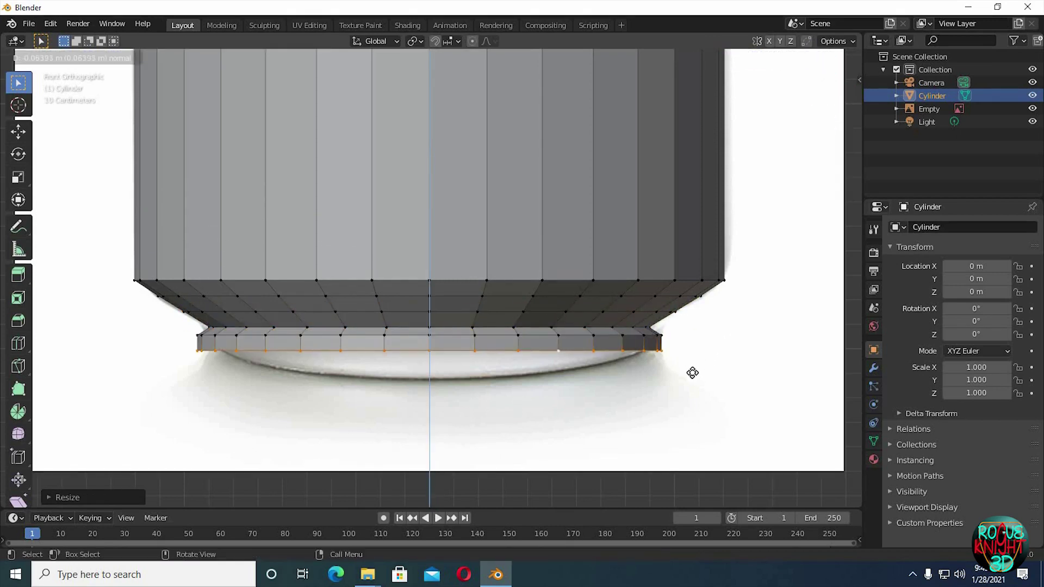
click(693, 376)
- Extrude the foot's underside inward for its thickness and recess the bottom face into the can
middle_drag(693, 376, 638, 267)
key(s)
click(676, 284)
key(e)
click(772, 318)
key(e)
click(642, 353)
- Fill the recessed bottom with concentric inward rings that collapse to the centre
key(e)
key(s)
click(640, 358)
key(e)
key(s)
click(600, 337)
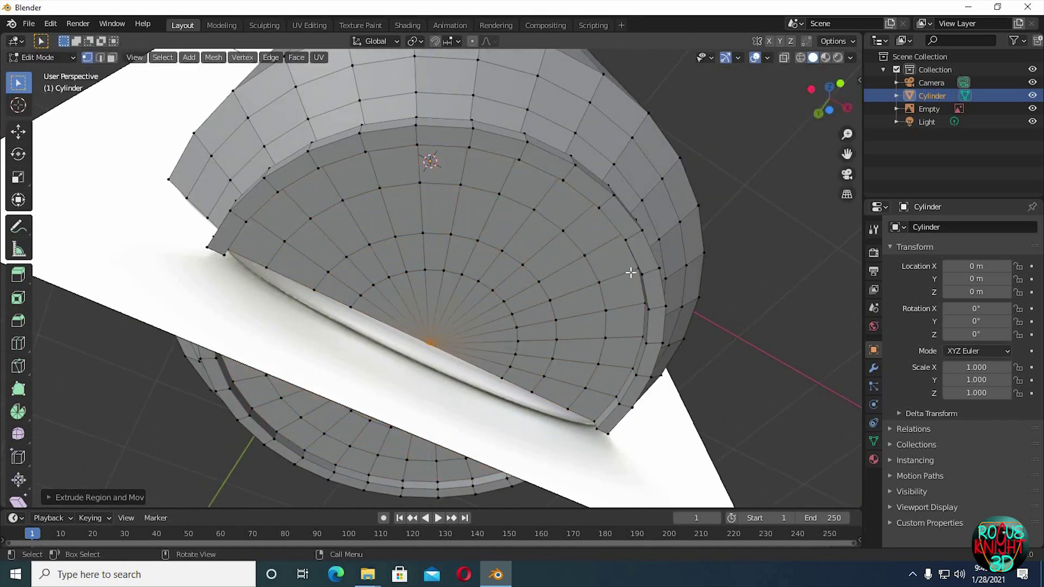
- Return to Object Mode and hide the can reference image
middle_drag(636, 315, 652, 495)
shift+middle_drag(653, 245, 652, 282)
key(Tab)
ctrl+middle_drag(652, 282, 639, 250)
shift+middle_drag(639, 250, 611, 326)
click(560, 181)
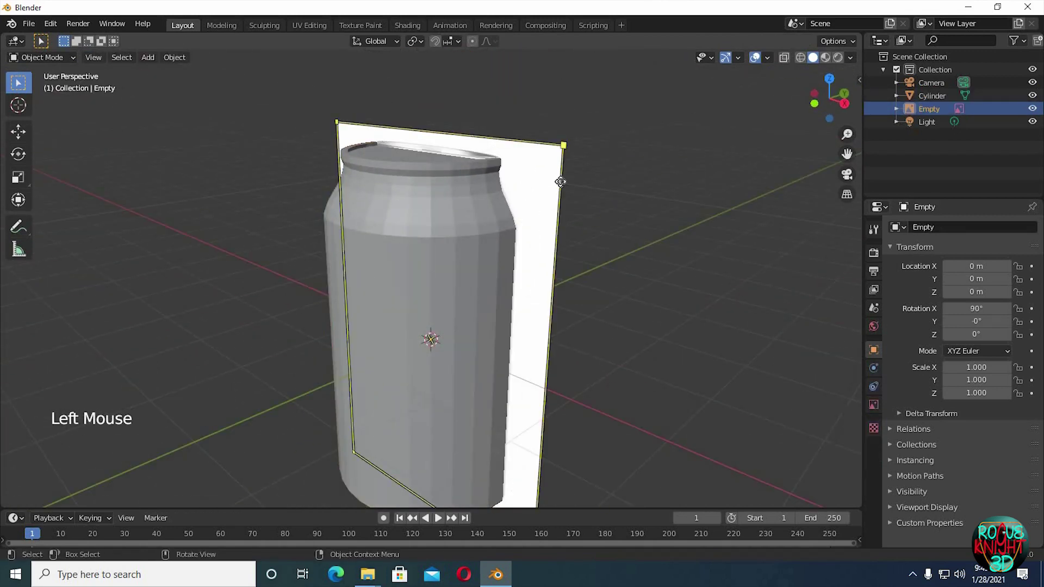
key(h)
- Select the can and apply smooth shading to it
middle_drag(474, 197, 469, 225)
ctrl+middle_drag(468, 225, 242, 156)
right_click(486, 255)
click(486, 254)
click(487, 255)
right_click(487, 260)
click(525, 251)
- Enter Edit Mode on the can and add a Subdivision Surface modifier
key(Tab)
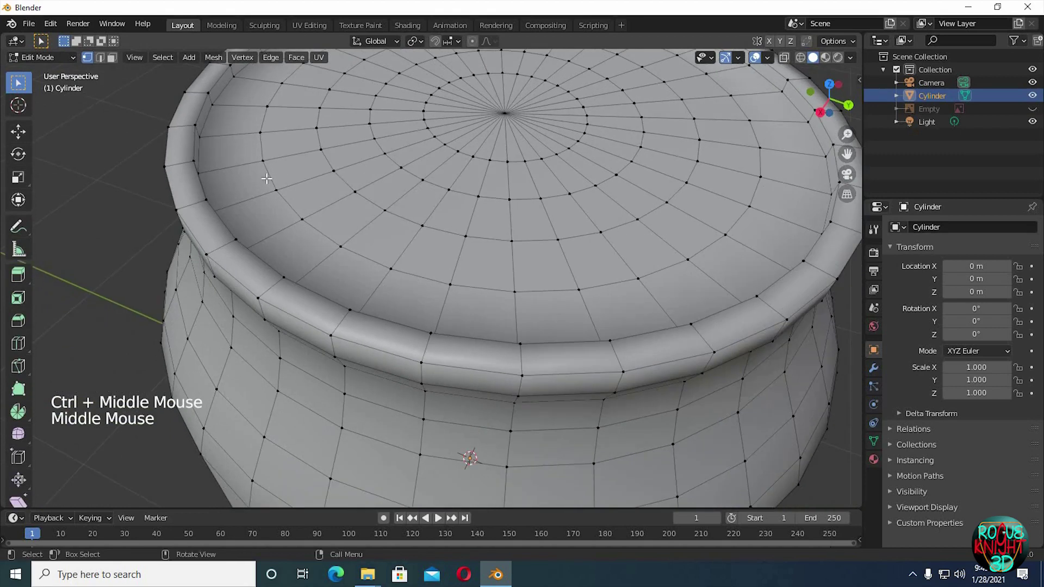
click(873, 368)
click(935, 227)
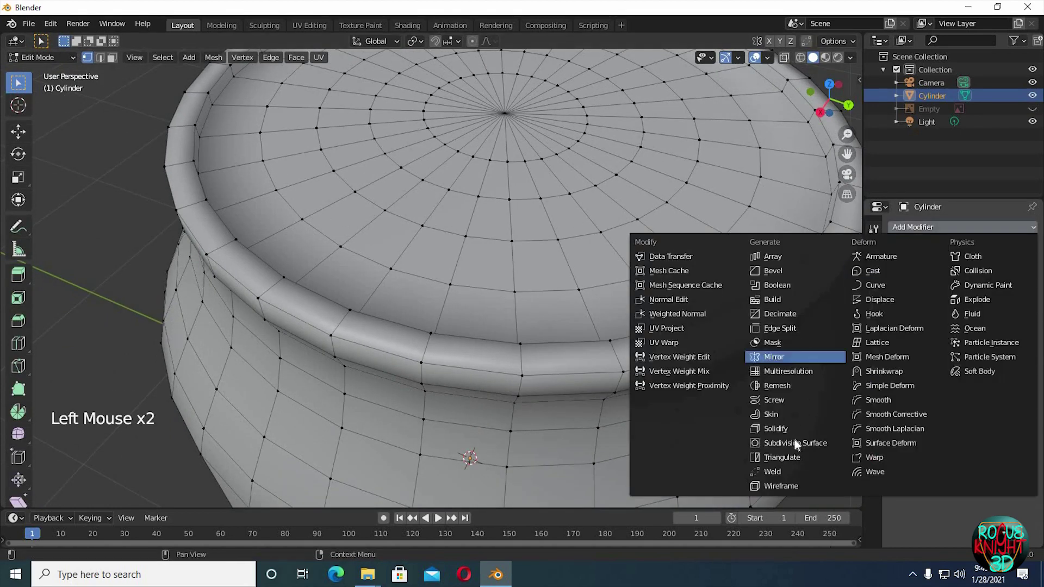
click(796, 446)
- Add a loop cut around the outer lid surface and slide it about 0.69 toward the rim's inner wall
middle_drag(471, 222, 240, 205)
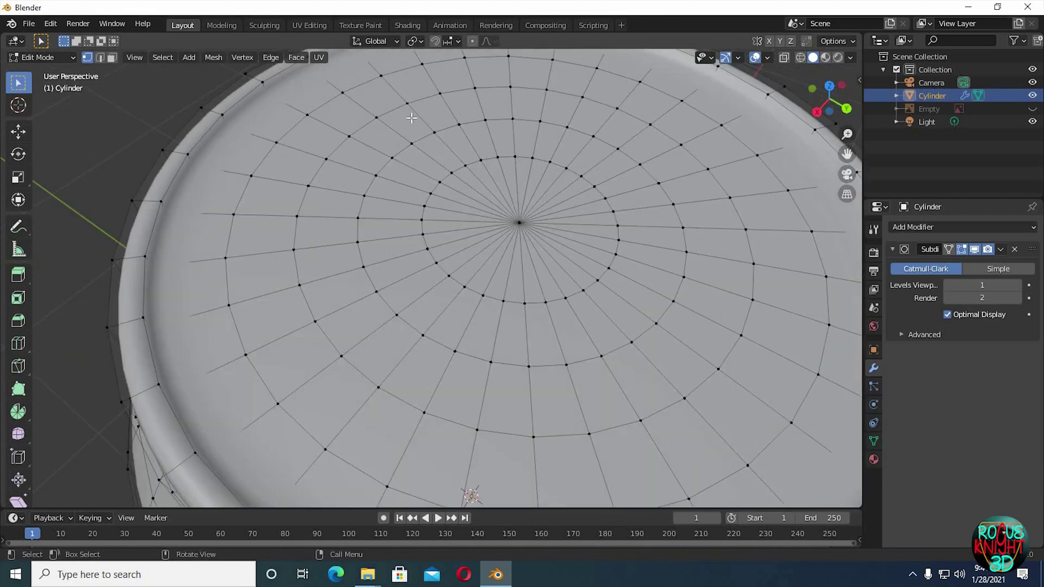
key(ctrl+r)
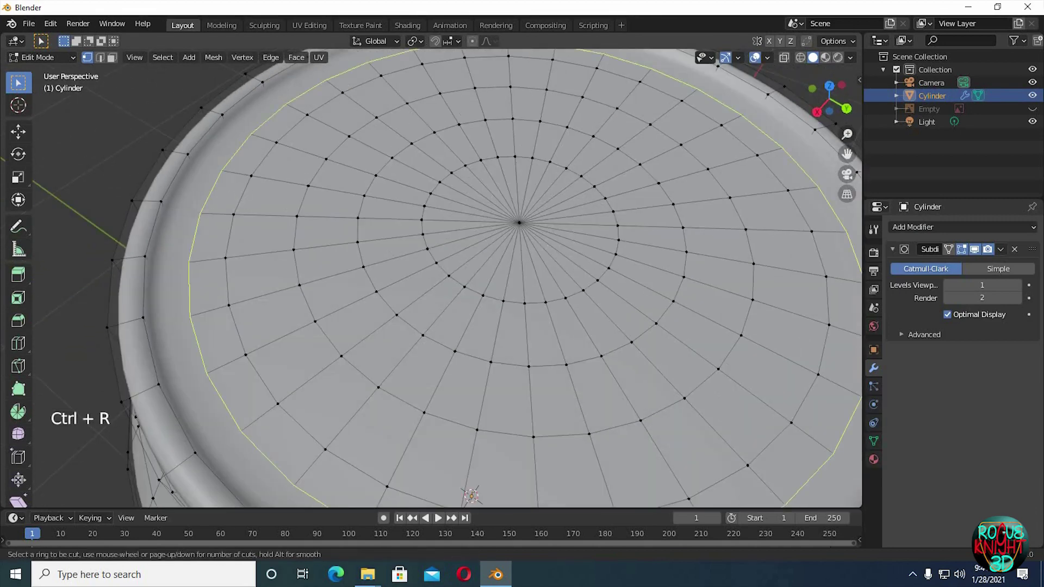
click(184, 210)
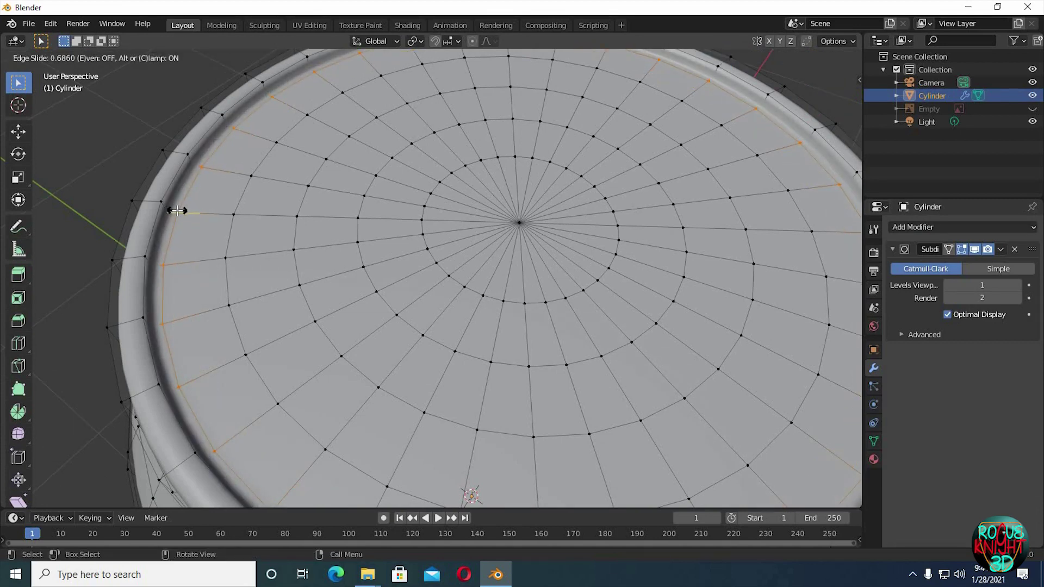
click(176, 210)
- Add two loop cuts around the top face of the lid rim, one near its inner edge and one about 0.78 toward its outer edge
middle_drag(165, 222, 112, 305)
key(ctrl+r)
click(111, 306)
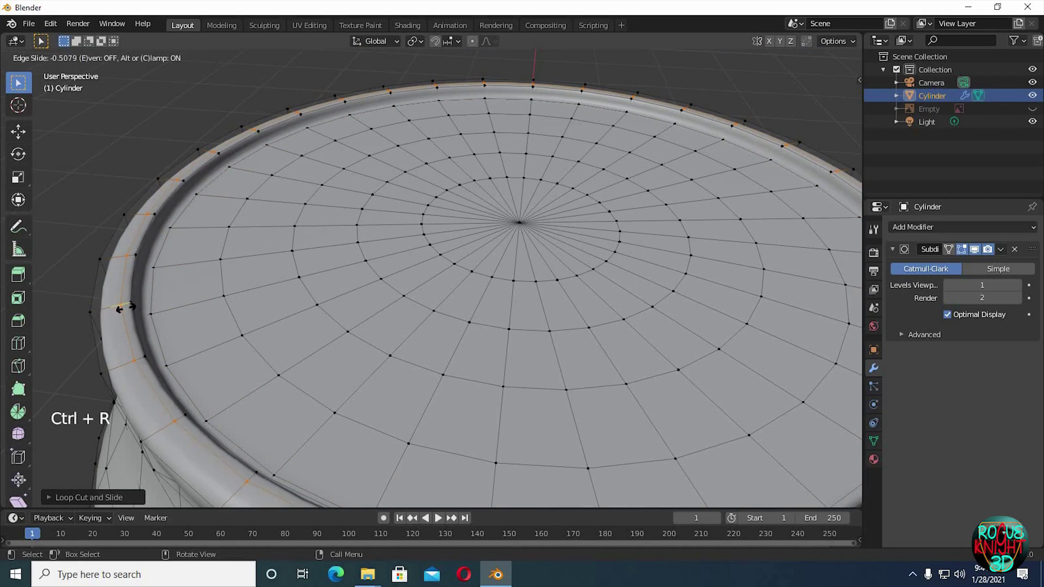
click(121, 313)
key(ctrl+r)
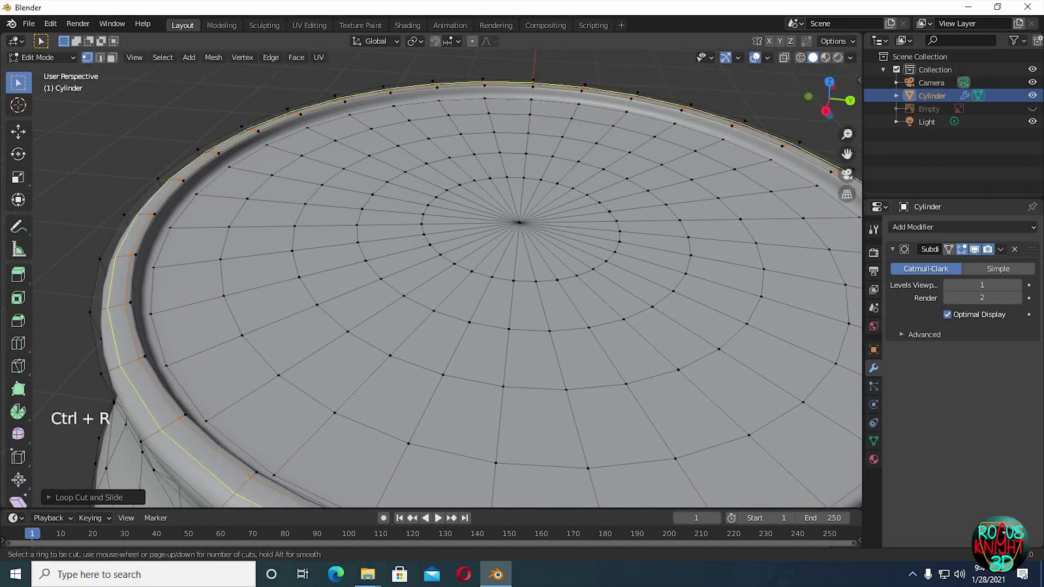
click(97, 311)
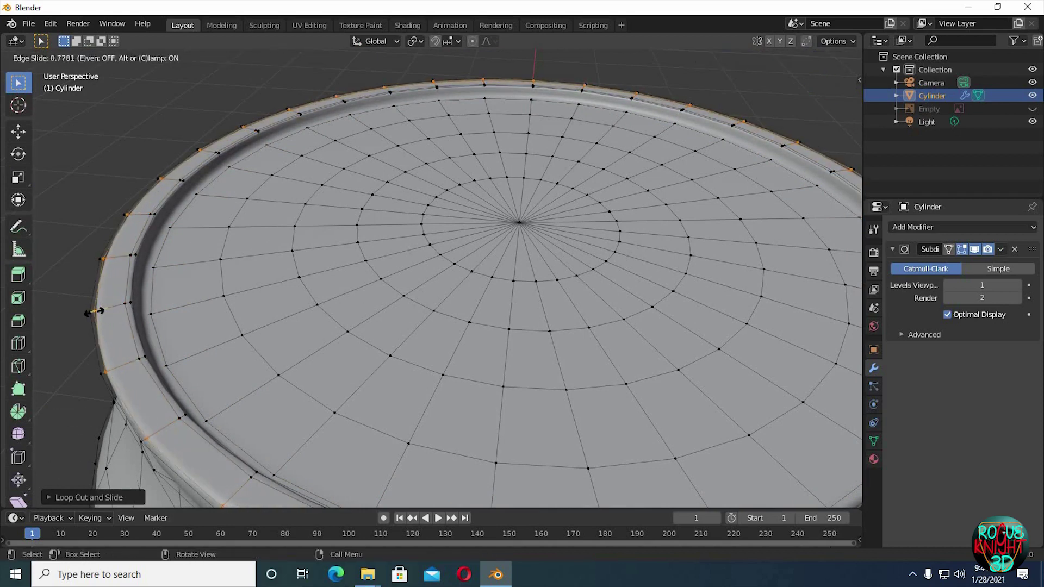
click(100, 314)
- Add two loop cuts around the outer side of the top rim, one near its upper edge and one about 0.75 toward its lower edge
middle_drag(125, 302, 261, 248)
key(ctrl+r)
click(324, 243)
click(326, 218)
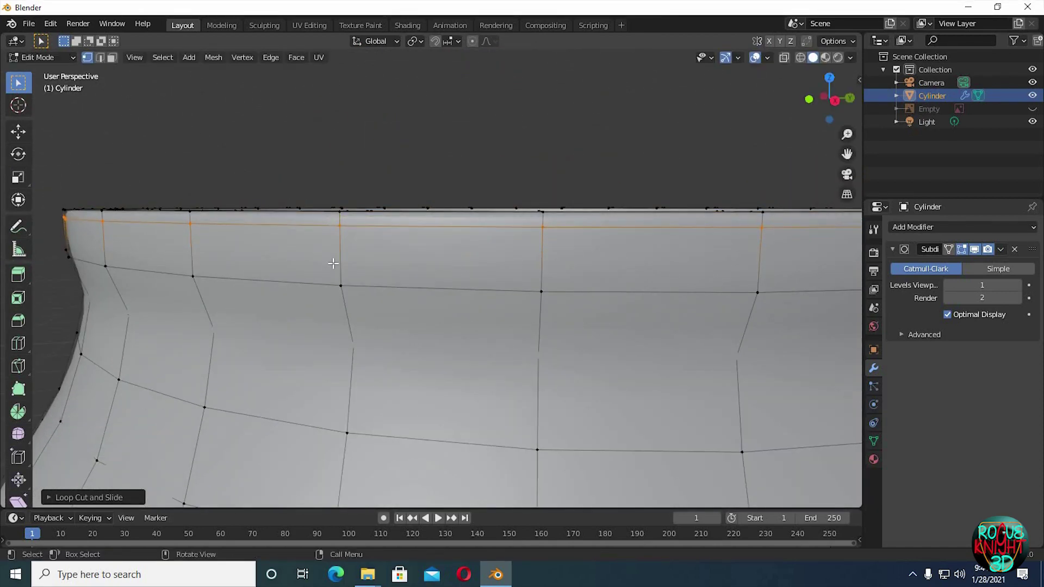
key(ctrl+r)
click(330, 267)
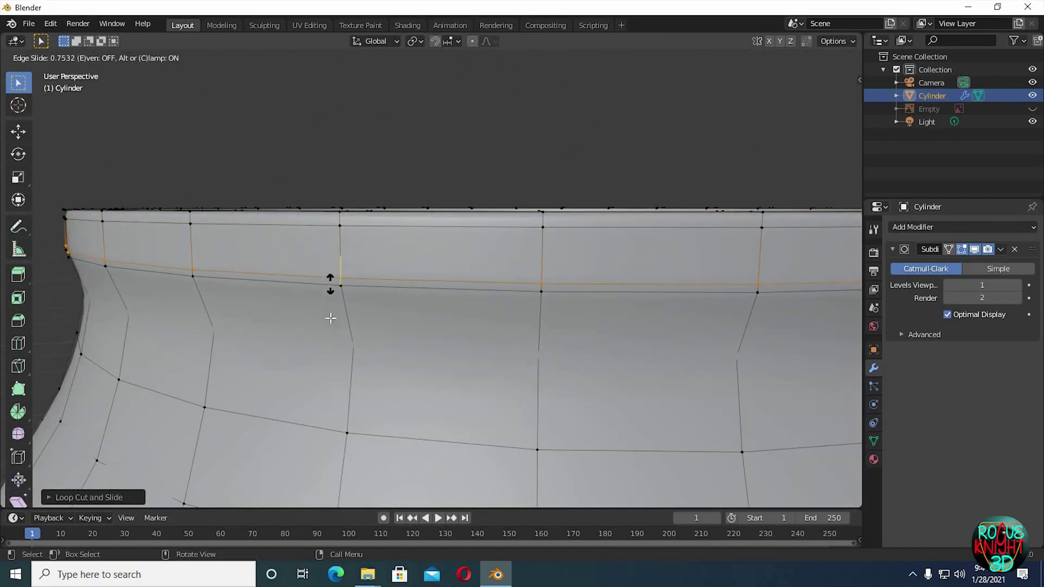
click(330, 283)
- Add two loop cuts around the outer side of the base rim, one about 0.78 toward its bottom edge and one near its upper edge
ctrl+middle_drag(330, 283, 501, 386)
shift+middle_drag(498, 322, 494, 221)
shift+middle_drag(492, 288, 490, 227)
middle_drag(488, 313, 490, 234)
middle_drag(494, 320, 496, 207)
shift+middle_drag(496, 206, 492, 233)
key(ctrl+r)
click(499, 460)
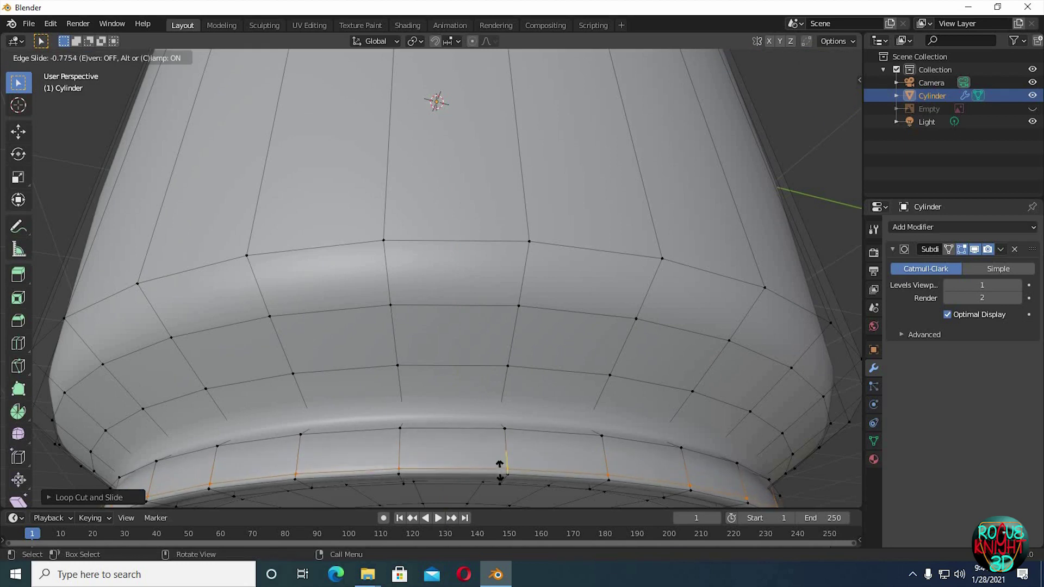
click(499, 471)
key(ctrl+r)
click(503, 451)
click(505, 440)
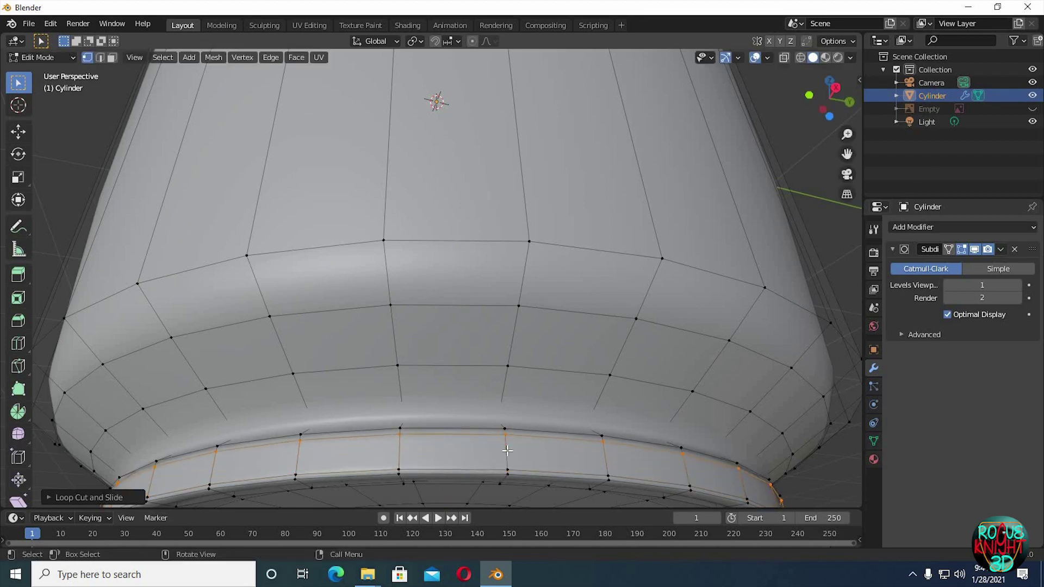
- Add two loop cuts around the underside of the base rim, close to its outer and inner edges
middle_drag(505, 439, 489, 345)
key(ctrl+r)
click(509, 296)
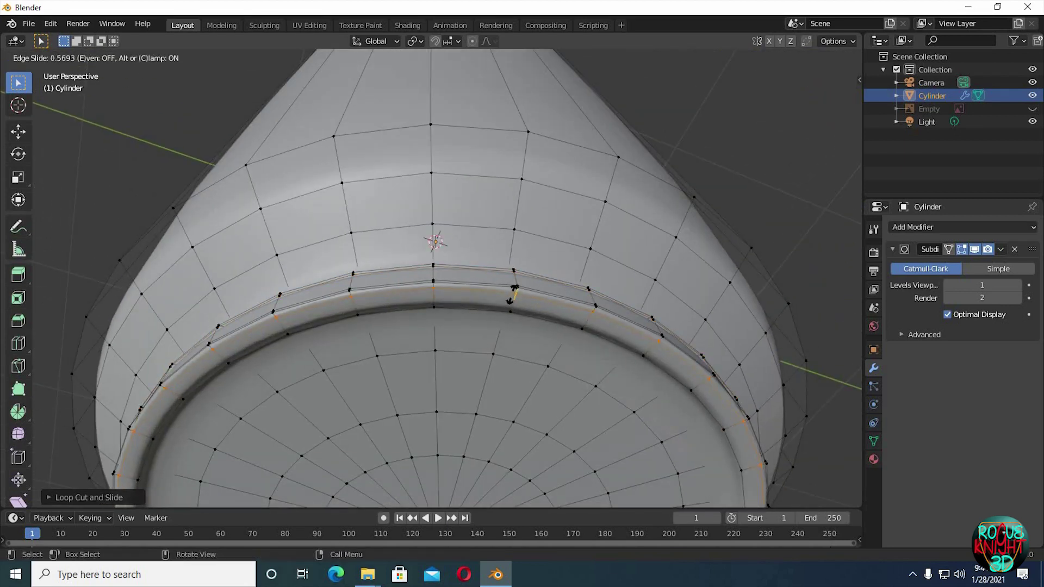
click(511, 298)
key(ctrl+r)
click(512, 298)
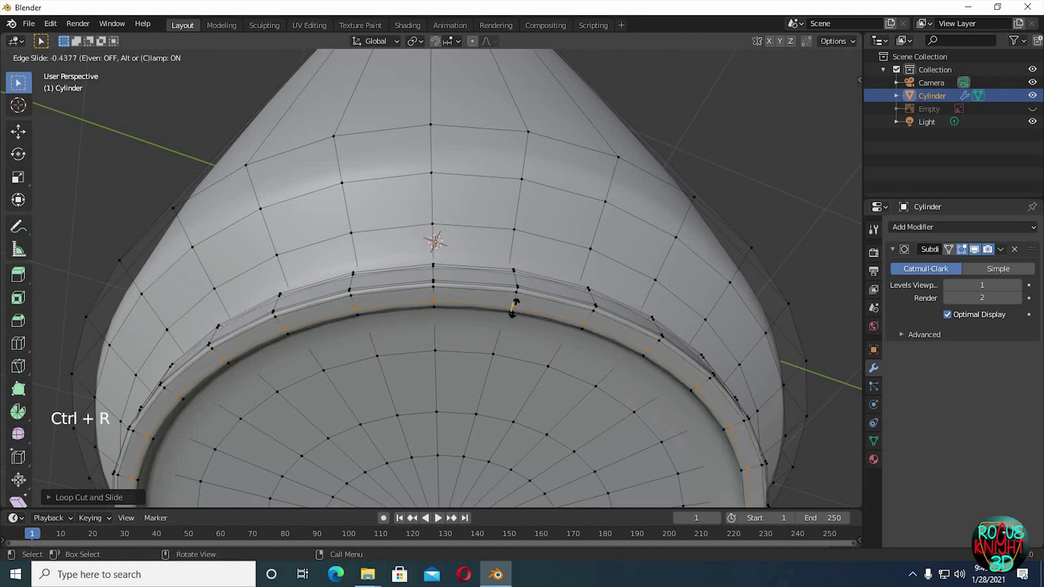
click(514, 319)
- Add a loop cut around the outer part of the recessed bottom face and slide it about 0.70 toward the base rim
middle_drag(516, 319, 430, 396)
middle_drag(489, 369, 703, 294)
shift+middle_drag(598, 326, 522, 353)
shift+middle_drag(511, 353, 491, 386)
key(ctrl+r)
click(493, 386)
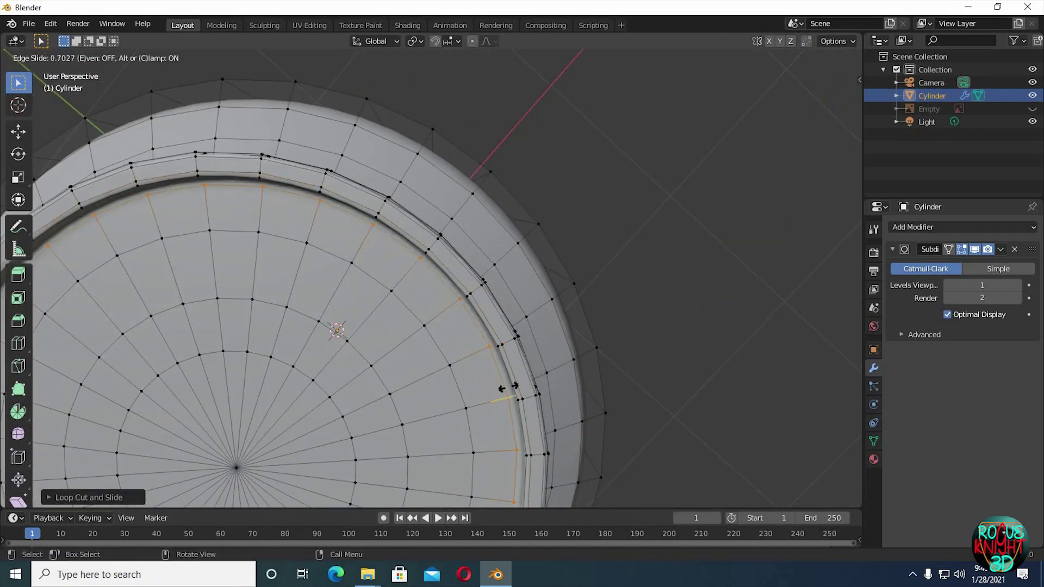
click(511, 387)
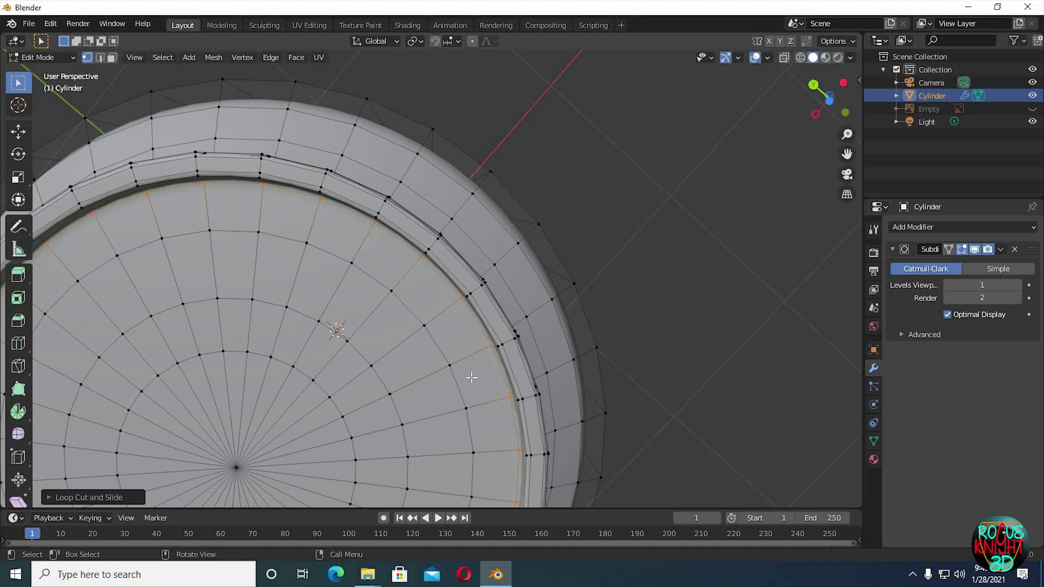
- Scale the edge loop in the groove above the base rim and slide it about 0.32 along its adjoining edges
middle_drag(511, 387, 442, 402)
shift+middle_drag(441, 403, 515, 453)
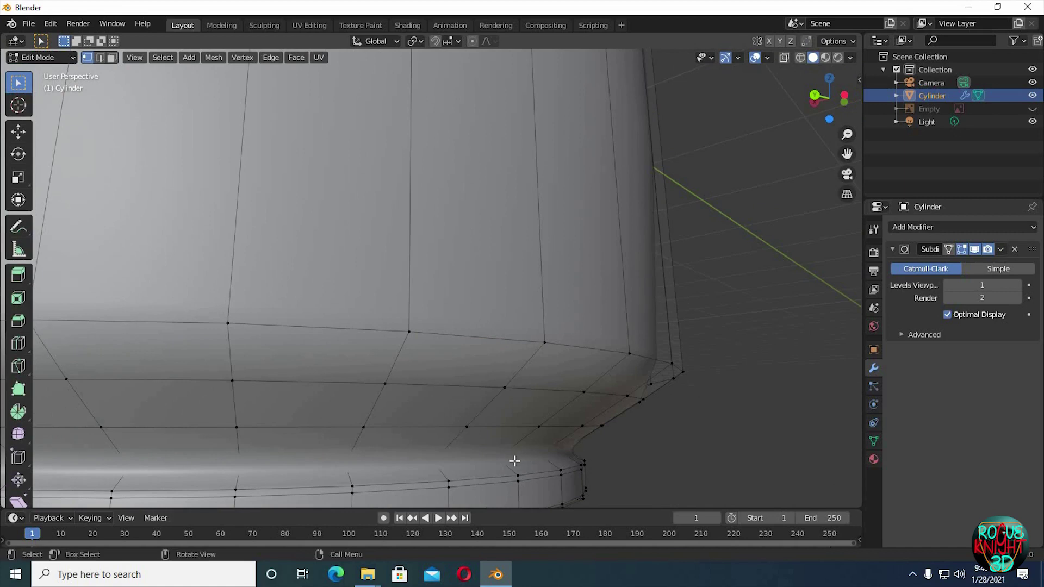
key(ctrl+r)
click(506, 461)
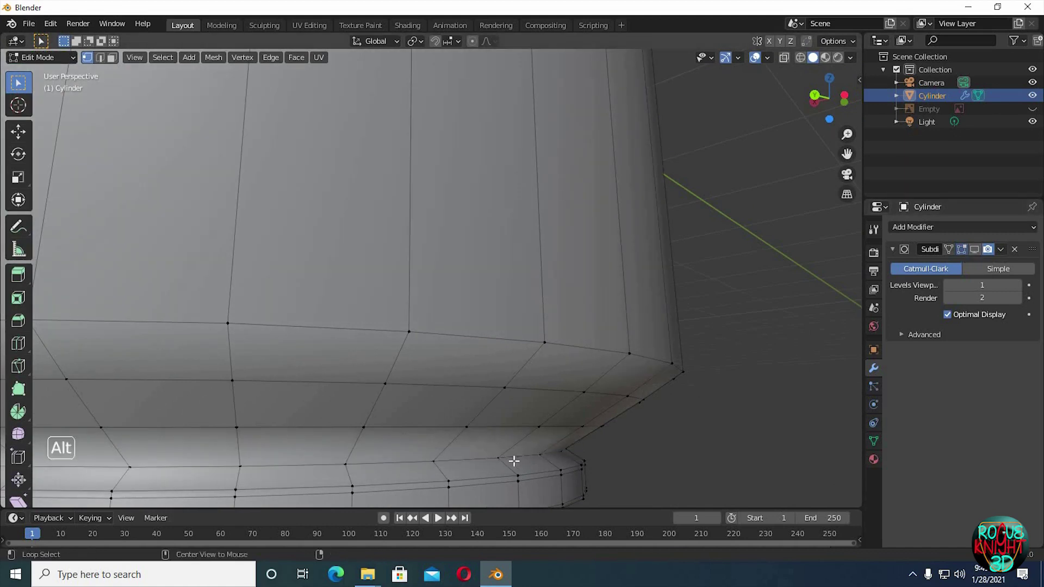
alt+click(514, 462)
key(s)
click(538, 474)
key(g)
key(g)
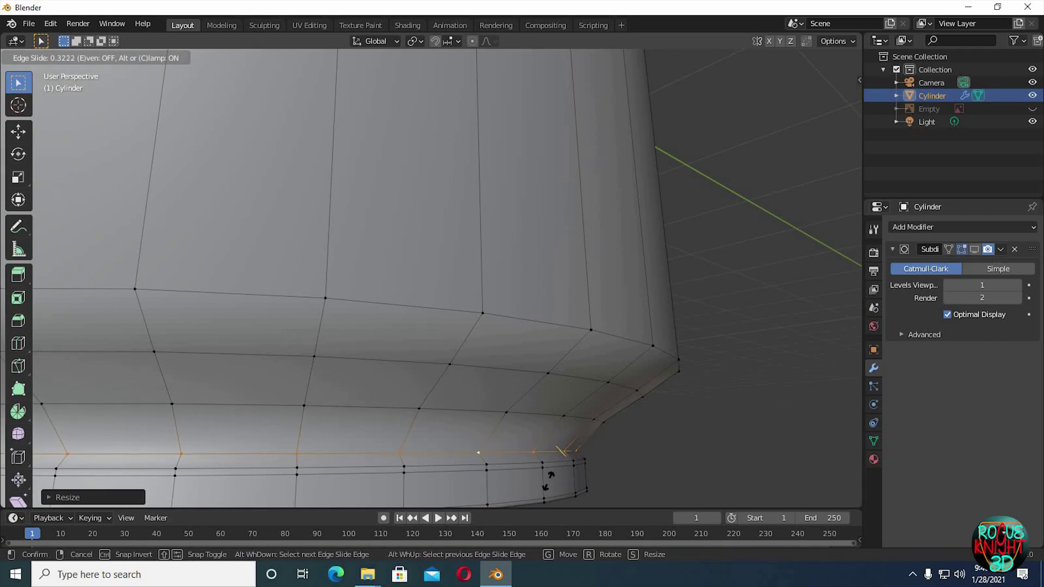
click(548, 478)
- Switch to the UV Editing workspace with the whole can in view
middle_drag(718, 407, 750, 217)
ctrl+middle_drag(728, 327, 712, 396)
ctrl+middle_drag(685, 217, 669, 369)
shift+middle_drag(655, 136, 635, 286)
shift+middle_drag(623, 191, 638, 289)
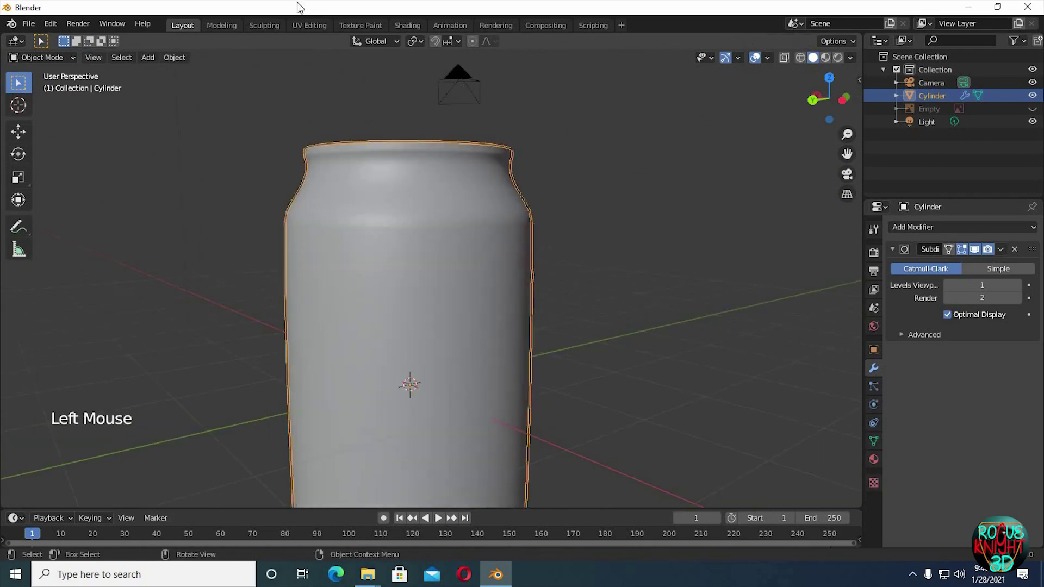
click(308, 25)
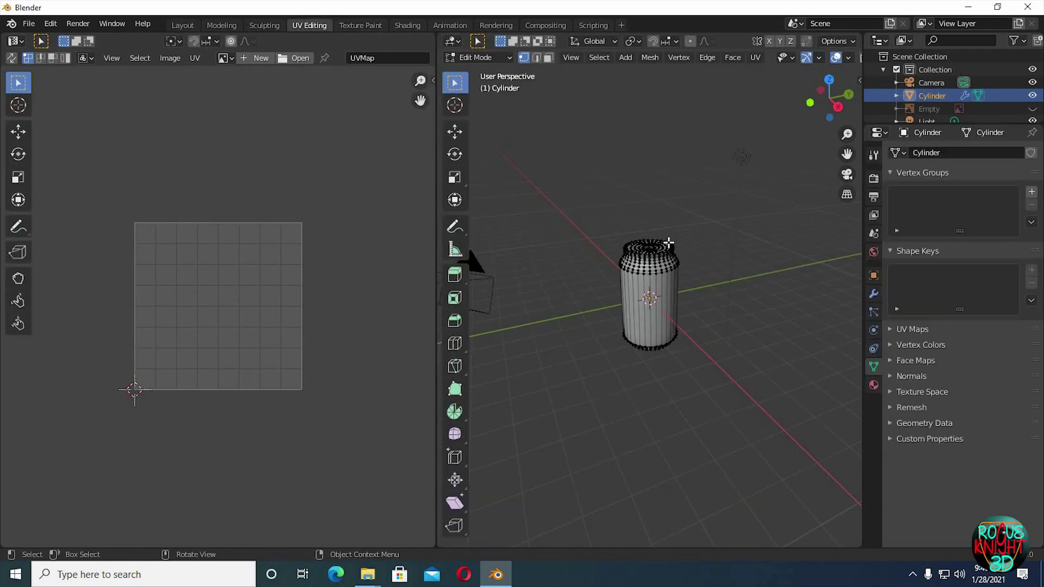
scroll(741, 207, up, 6)
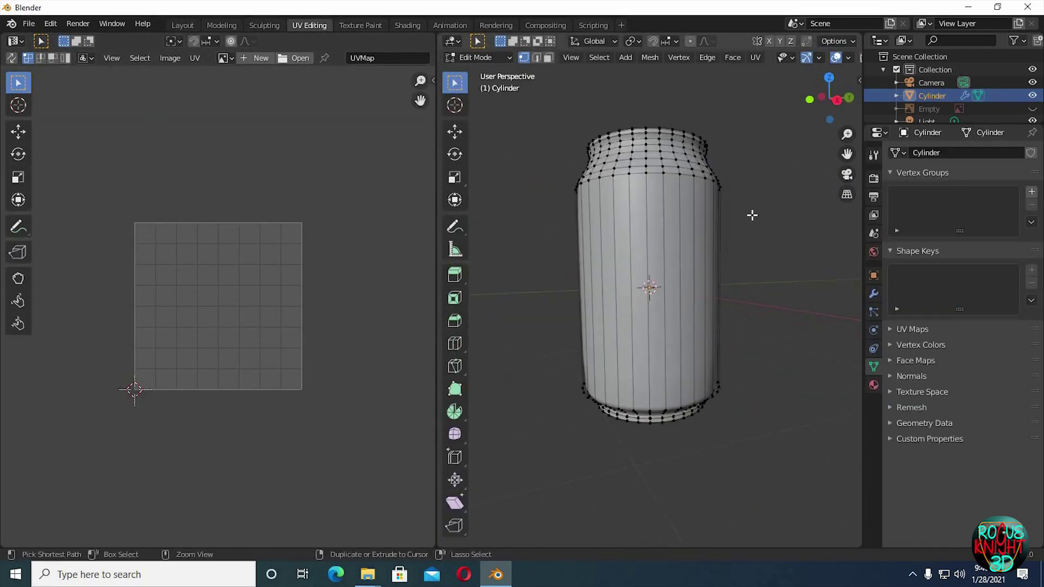
- Mark UV seams around the can's rims and vertically down the side of its body
middle_drag(666, 271, 624, 252)
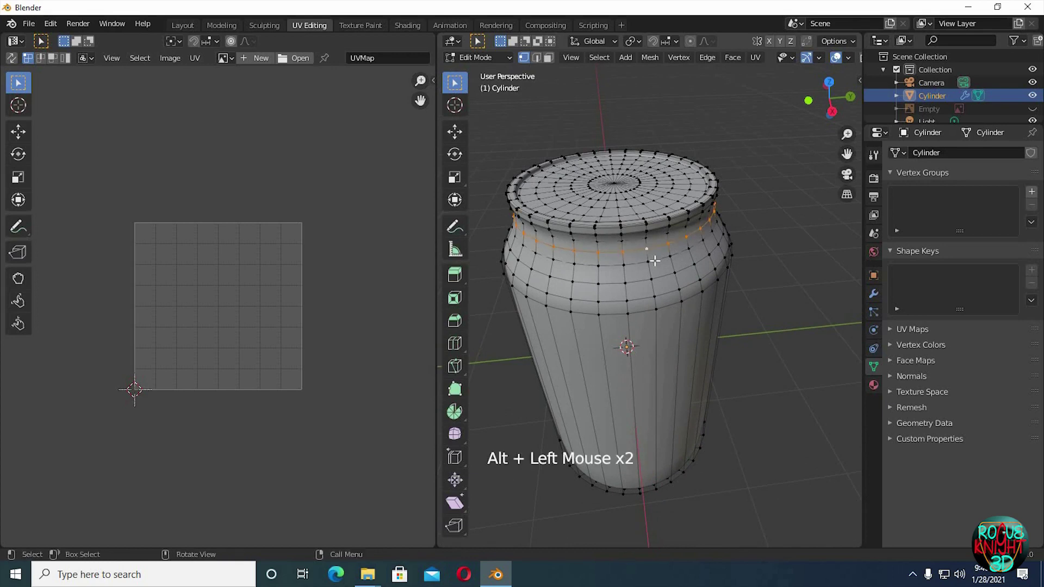
middle_drag(654, 261, 649, 212)
alt+click(642, 206)
middle_drag(666, 261, 774, 264)
key(u)
click(727, 417)
middle_drag(725, 403, 725, 268)
- In front view with X-ray enabled, select the can body's geometry between the top and bottom rims
key(KP_1)
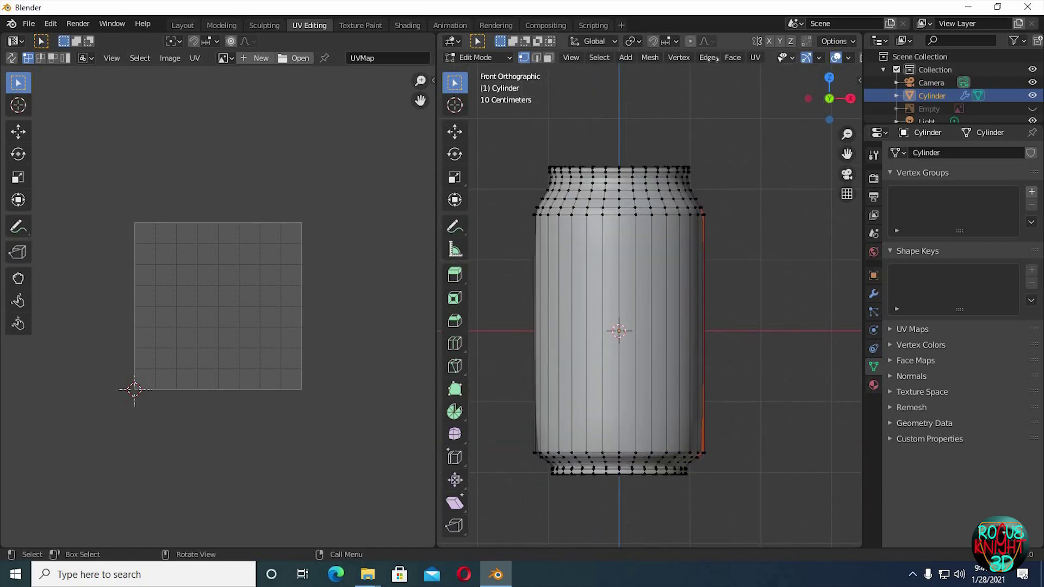
middle_drag(856, 60, 780, 71)
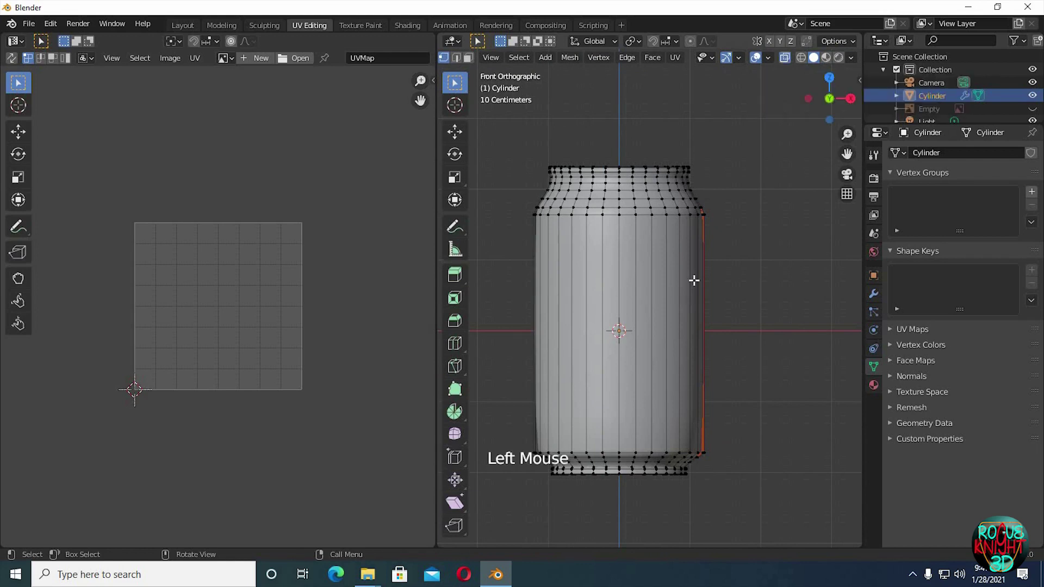
click(784, 56)
key(KP_1)
key(a)
key(a)
key(a)
drag(543, 189, 768, 456)
- Switch to face selection and add the face ring just beneath the top rim to the selection
shift+middle_drag(729, 233, 475, 57)
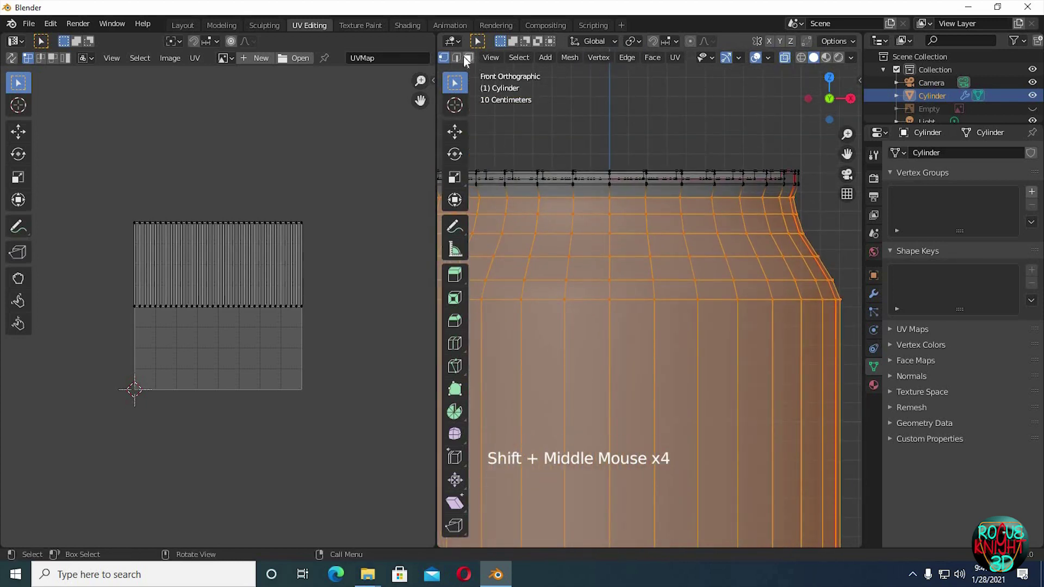
click(466, 57)
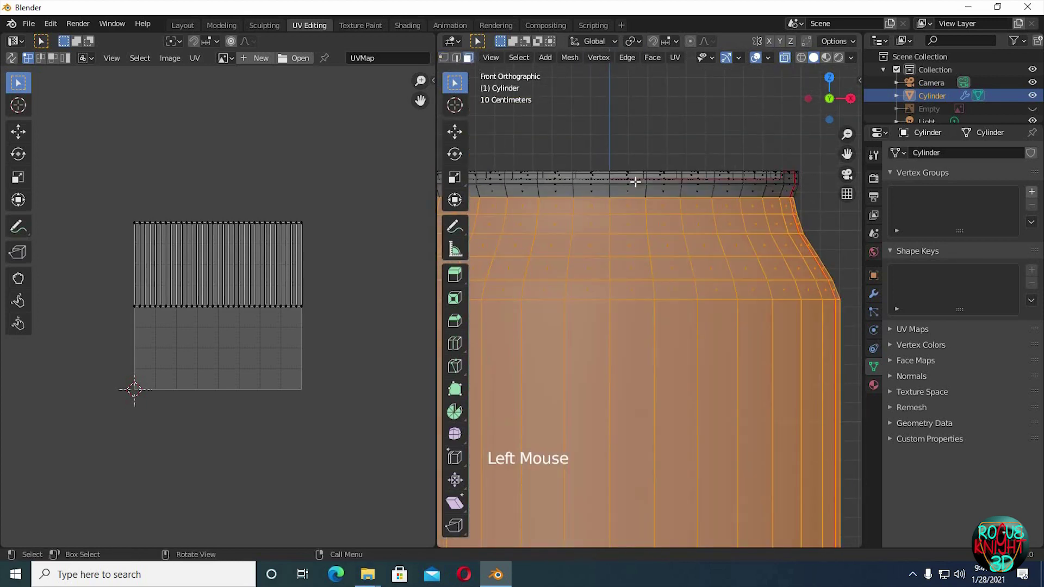
alt+shift+click(688, 190)
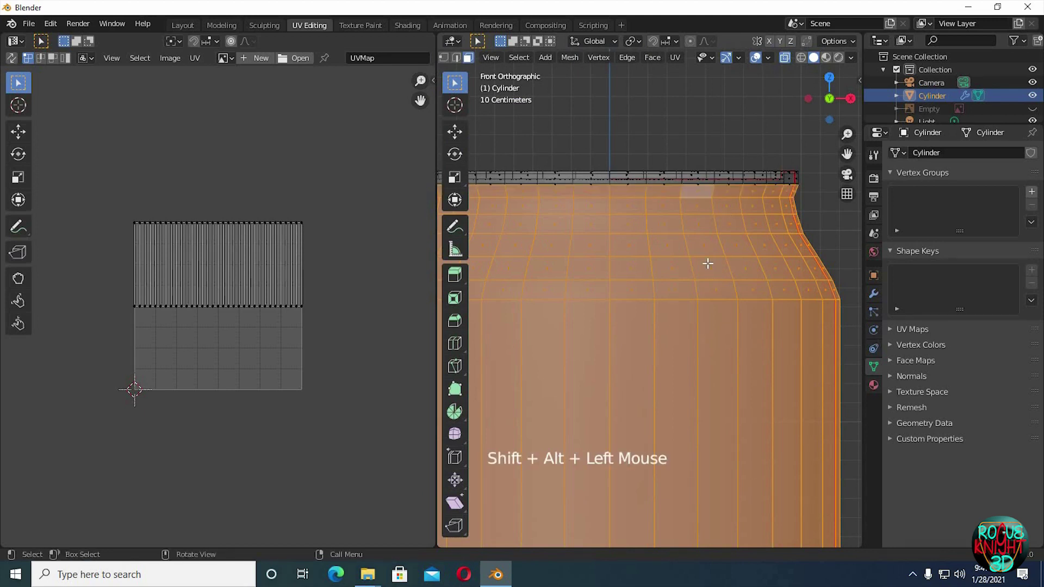
ctrl+middle_drag(707, 263, 717, 228)
- Turn off X-ray and deselect the thin face ring at the upper edge of the base rim
shift+middle_drag(734, 467, 612, 366)
click(788, 329)
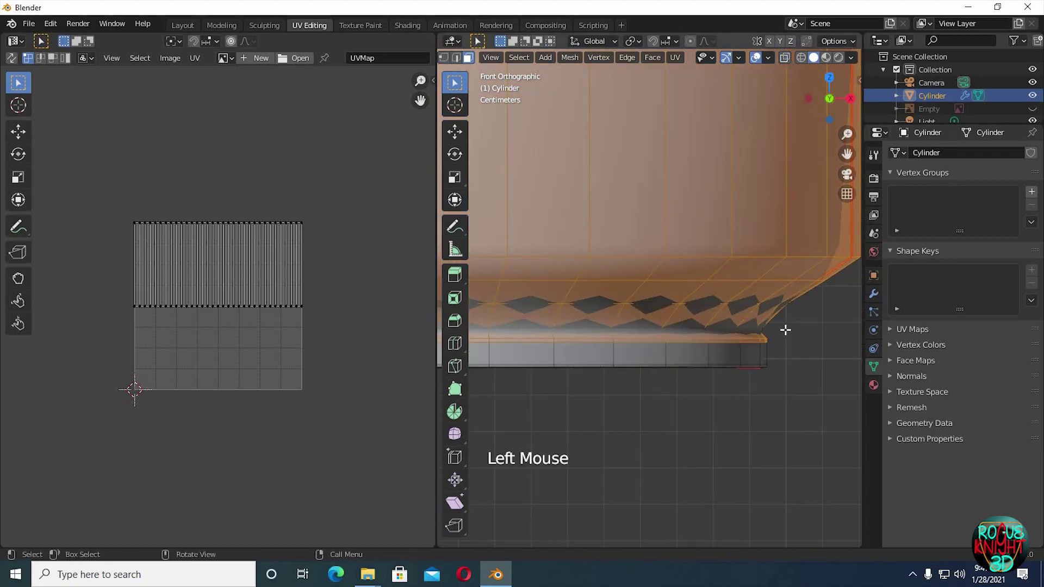
shift+middle_drag(787, 329, 741, 305)
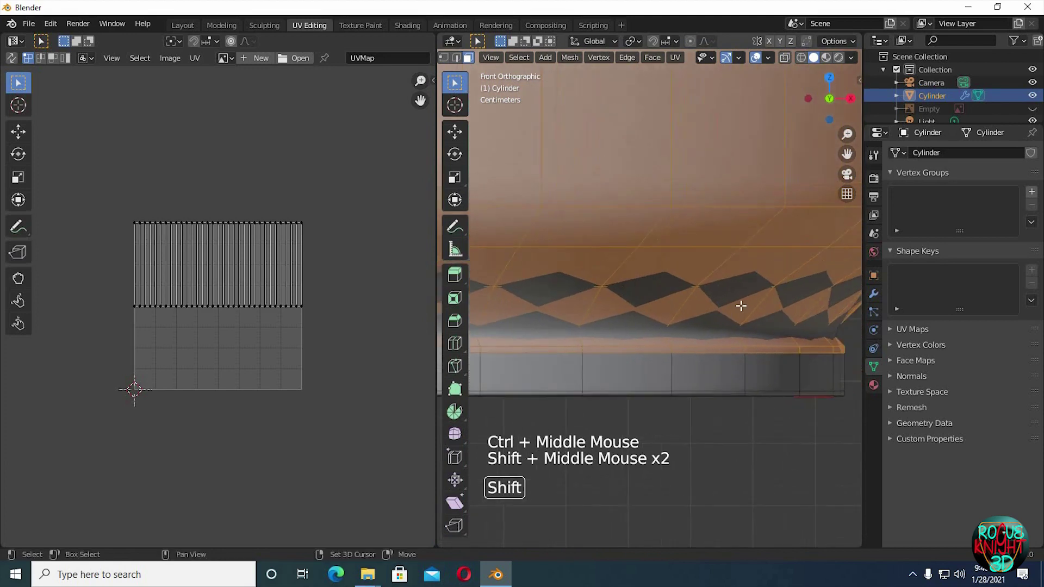
ctrl+alt+shift+click(672, 351)
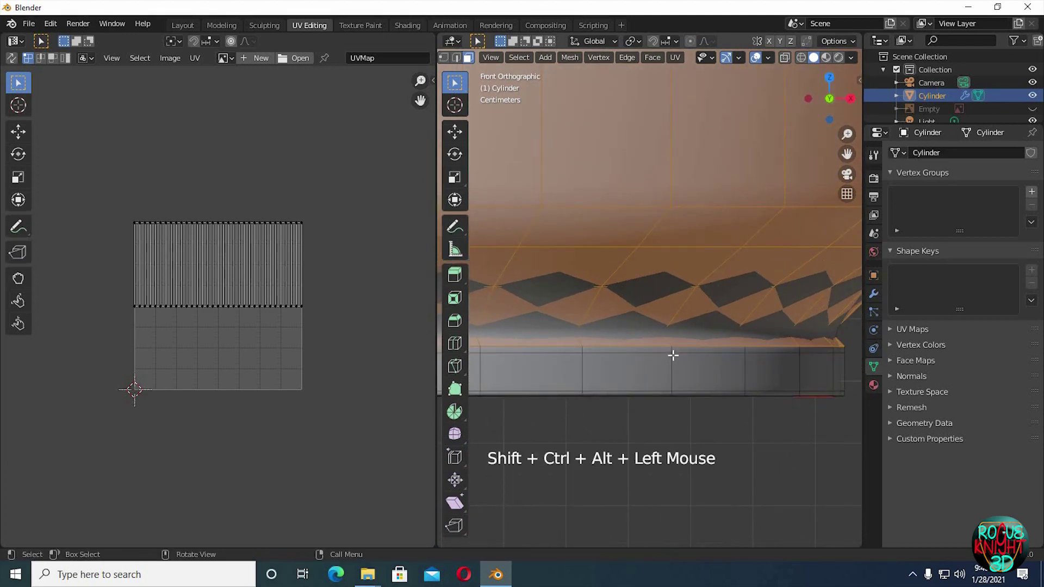
- Unwrap the selected can body faces using Cylinder Projection
ctrl+middle_drag(668, 350, 700, 402)
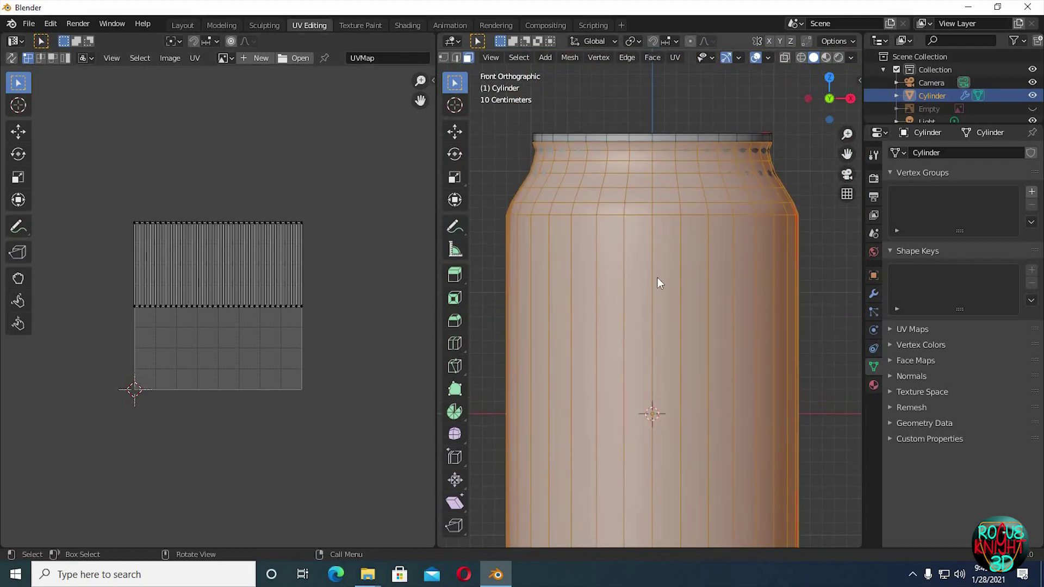
key(u)
click(611, 122)
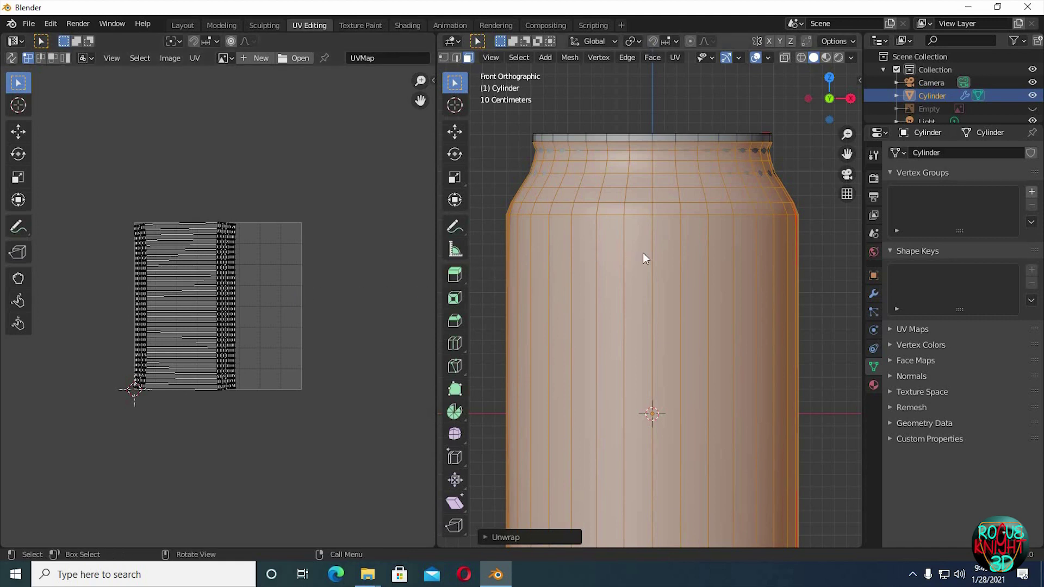
key(u)
click(623, 342)
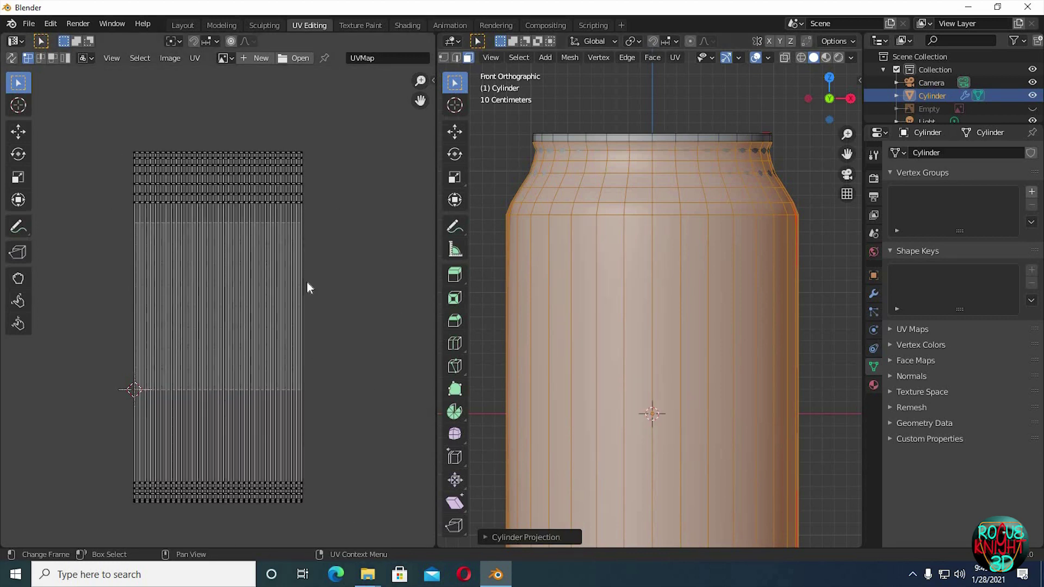
- Create a new material for the can and assign it to the selected body faces
click(872, 386)
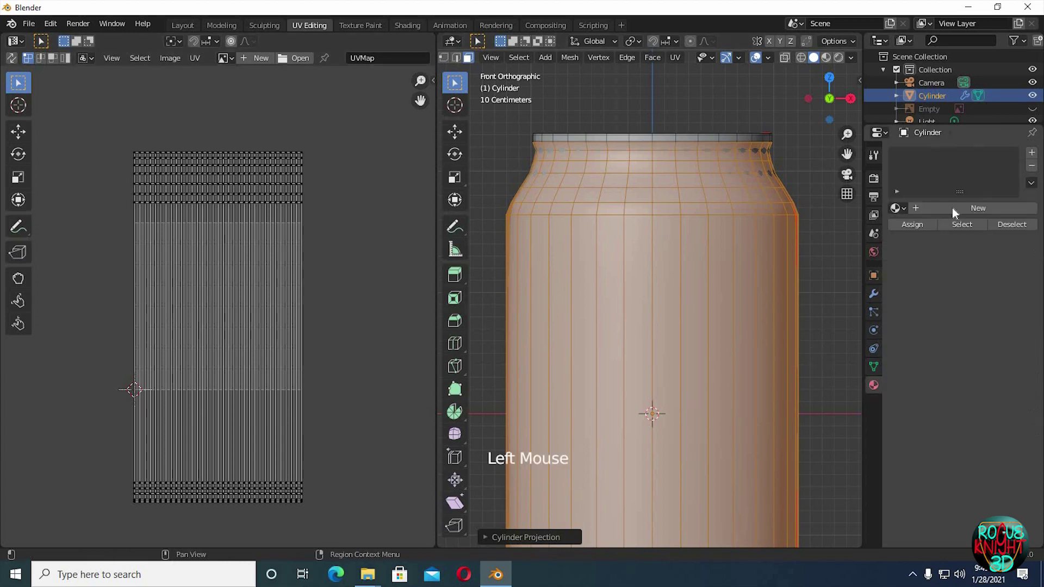
click(960, 206)
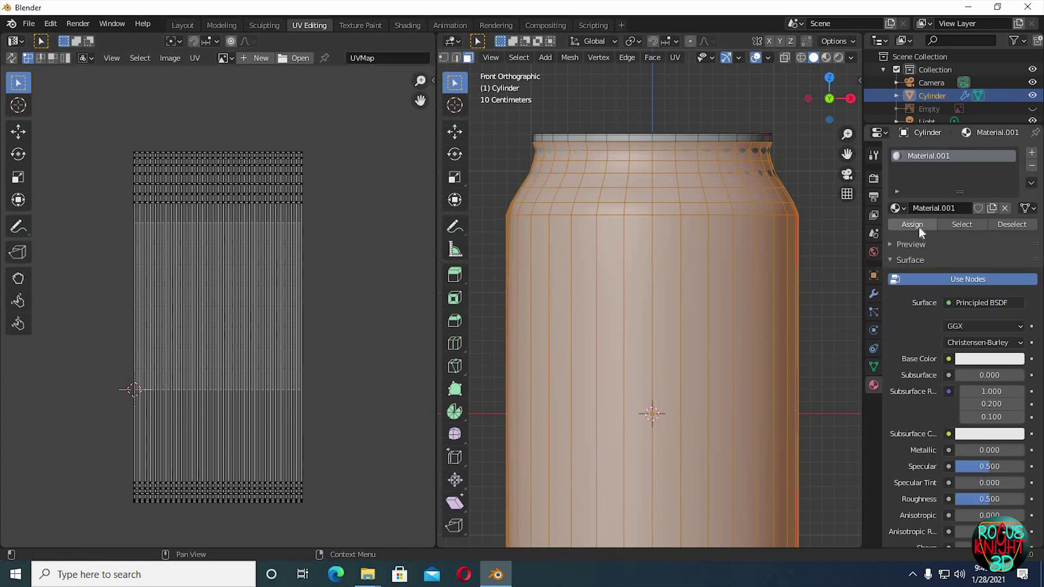
click(912, 225)
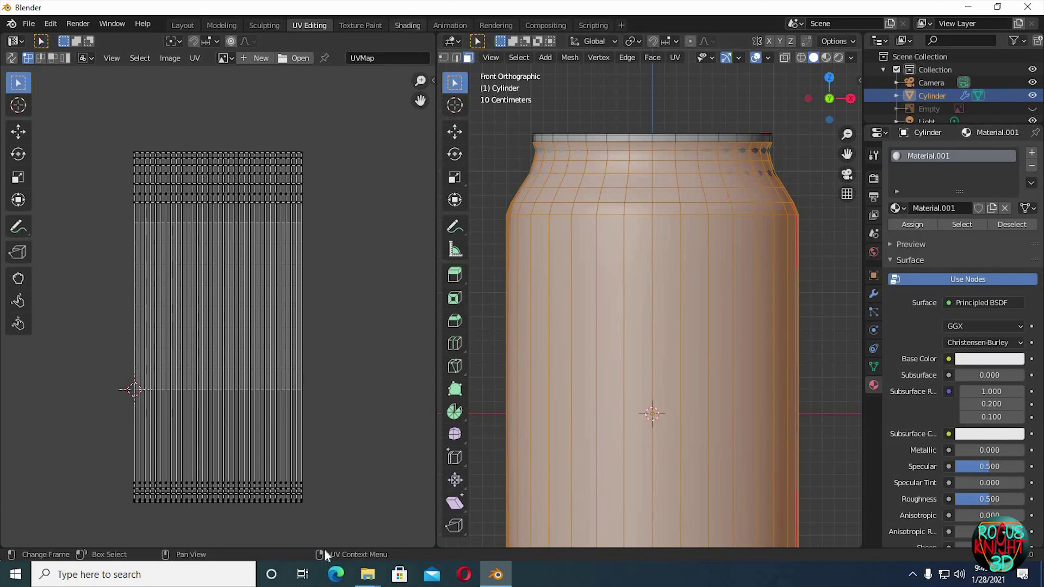
- Split the UV editor area horizontally and turn the lower part into a Shader Editor with its sidebar hidden
drag(6, 545, 11, 301)
click(14, 308)
click(61, 429)
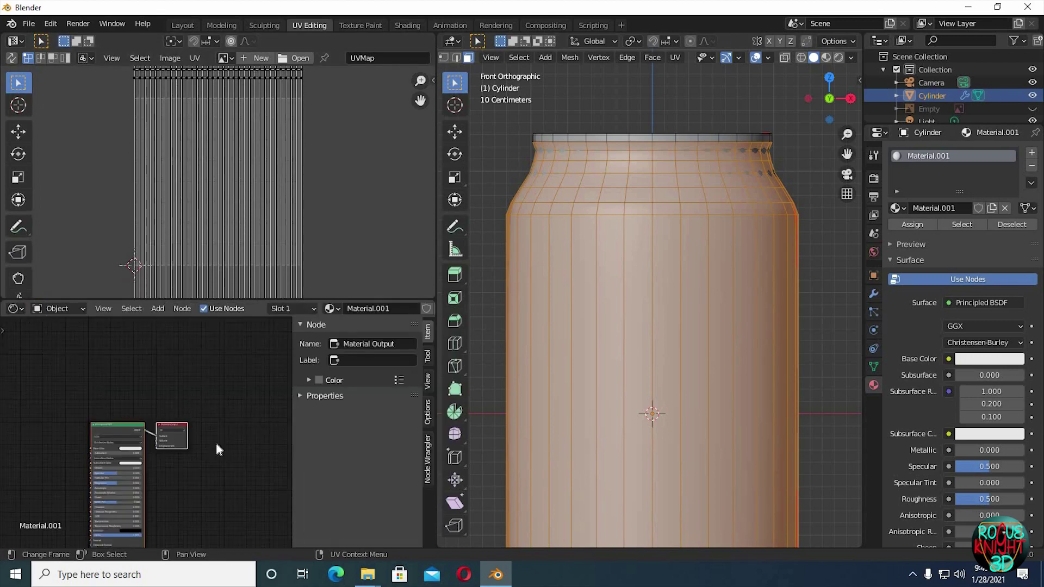
key(n)
middle_drag(239, 428, 380, 328)
middle_drag(367, 416, 339, 463)
ctrl+middle_drag(339, 463, 303, 466)
- Add an Image Texture node and connect its Color output to the Principled BSDF's Base Color
shift+middle_drag(149, 362, 122, 439)
click(149, 420)
key(shift+a)
text(im)
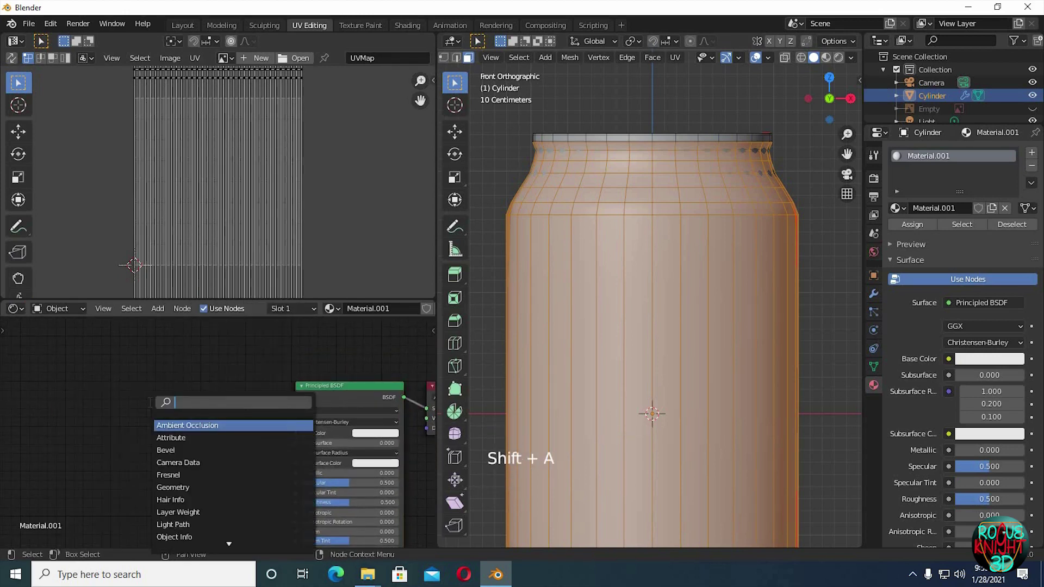
click(201, 424)
click(179, 393)
drag(295, 433, 209, 407)
click(197, 400)
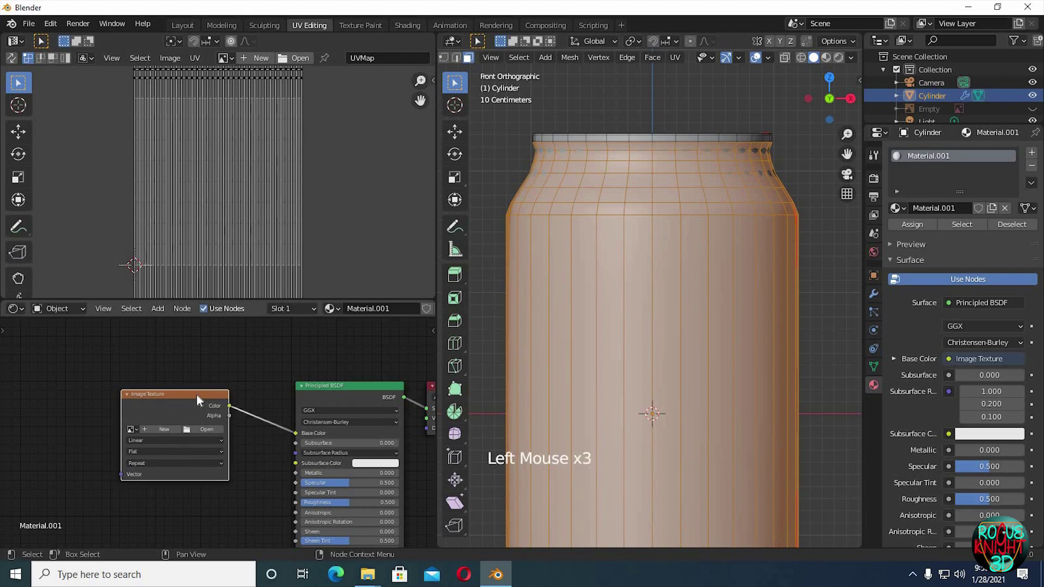
- Load soda can.png from the Desktop textures folder into the Image Texture node, showing the files as thumbnails
click(207, 429)
click(223, 279)
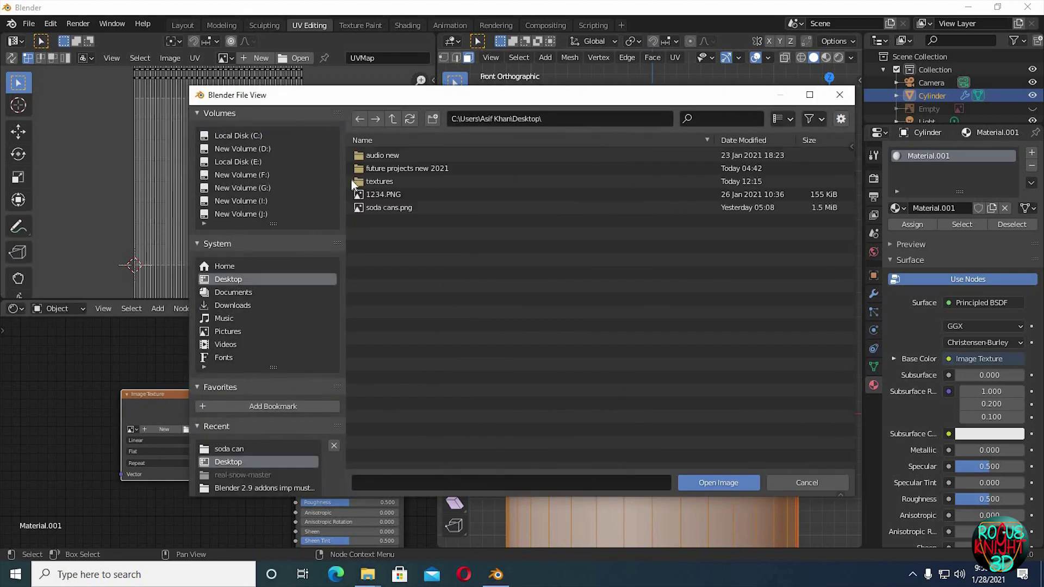
double_click(381, 181)
click(789, 120)
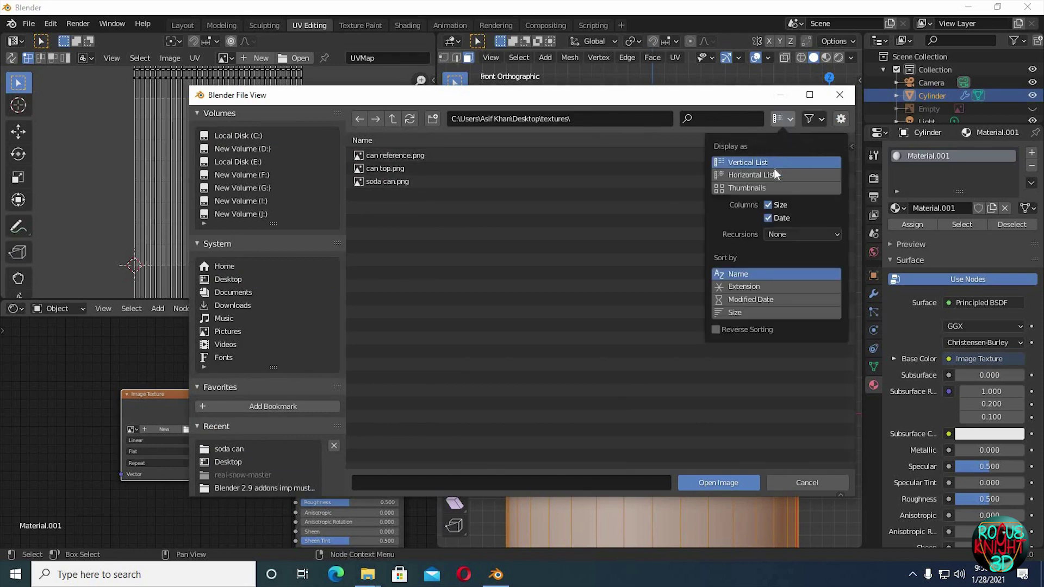
click(770, 188)
double_click(595, 184)
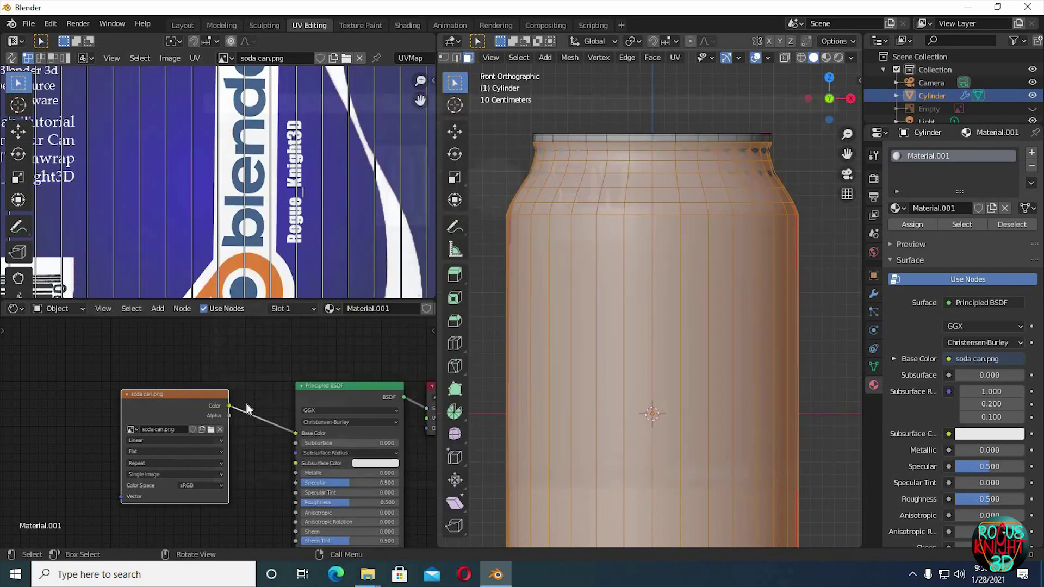
- Switch the 3D viewport to Material Preview and add Mapping and Texture Coordinate nodes to the soda can image node
click(182, 396)
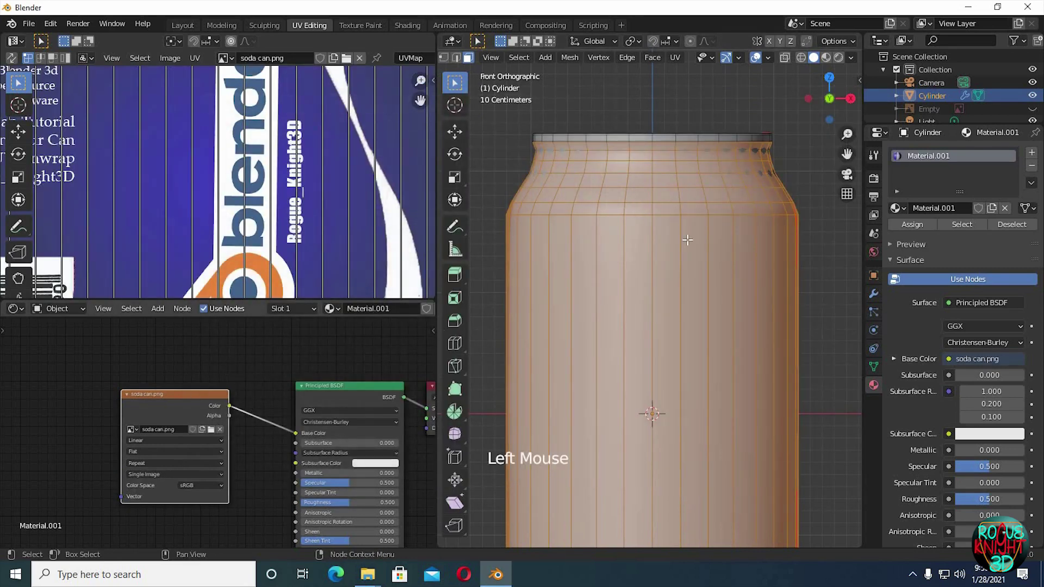
click(825, 57)
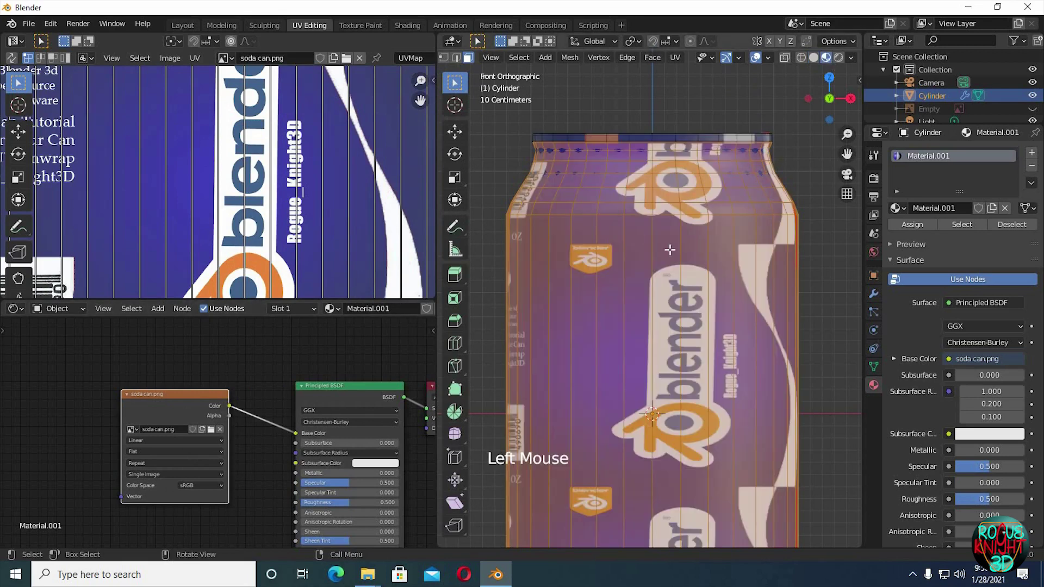
click(178, 397)
key(ctrl+t)
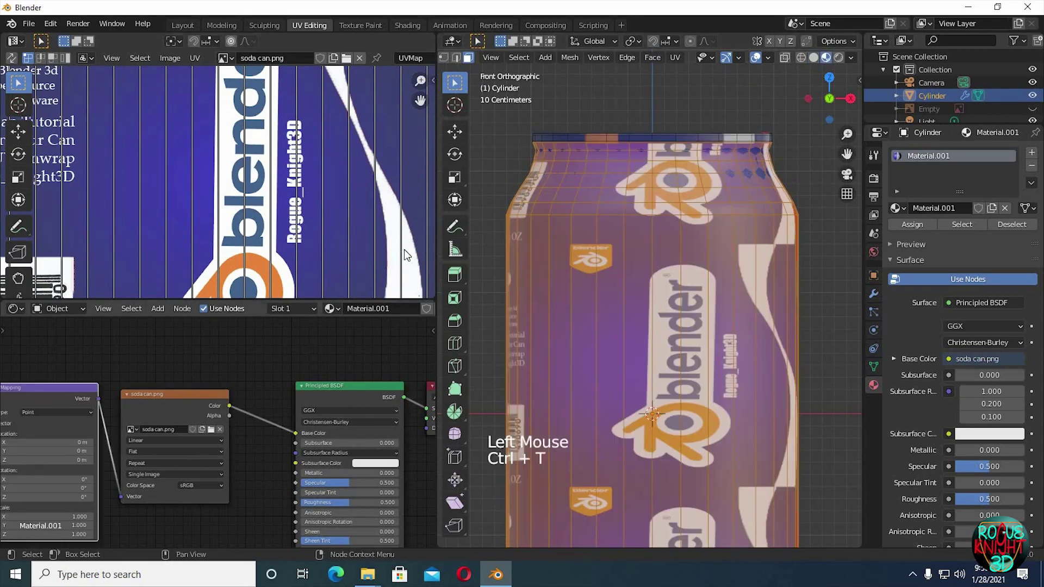
- Enlarge the UV Editor area in width and height and fit the whole UV layout in it
drag(437, 135, 475, 155)
ctrl+middle_drag(584, 141, 587, 178)
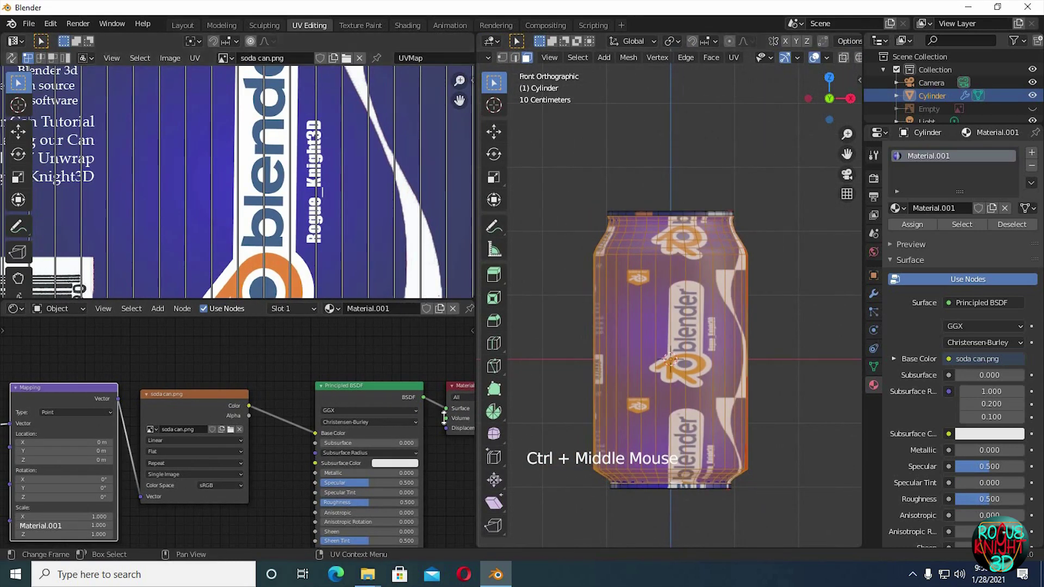
drag(445, 299, 445, 427)
drag(476, 300, 571, 299)
ctrl+middle_drag(452, 365, 538, 343)
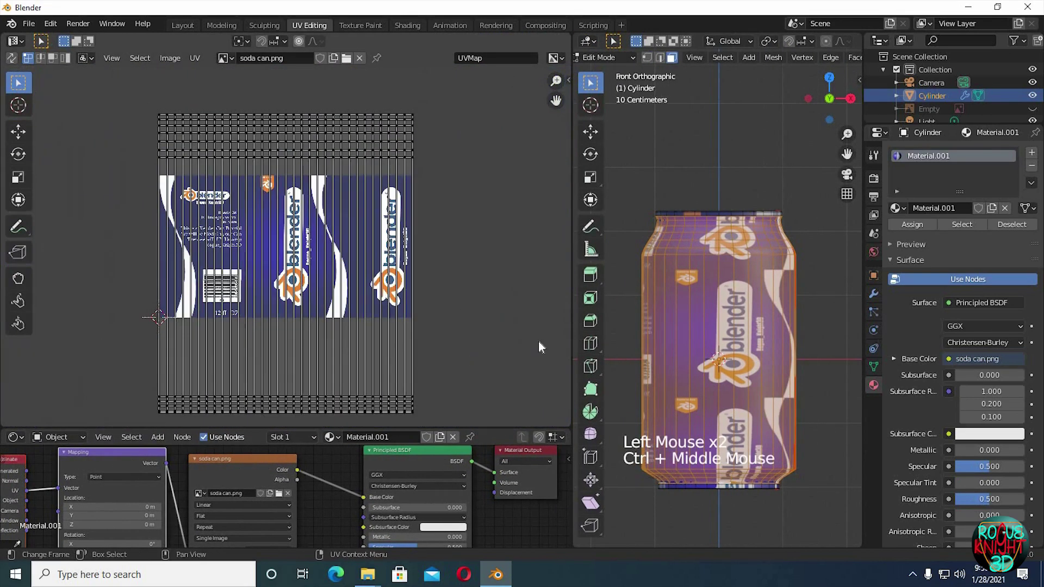
- Select all body UVs, then scale them along Y and move them to match the height of the soda can image
key(s)
key(a)
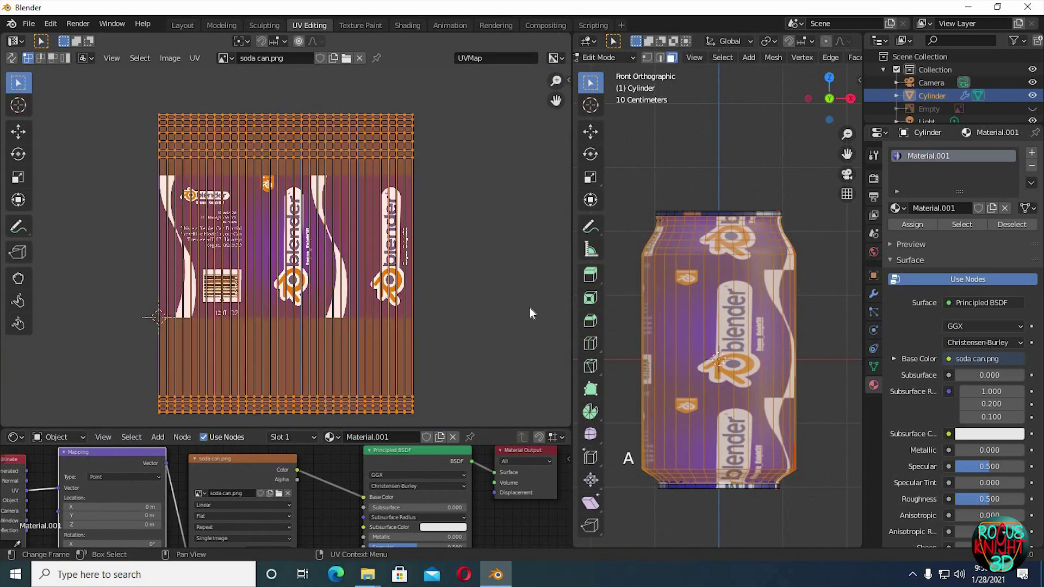
key(s)
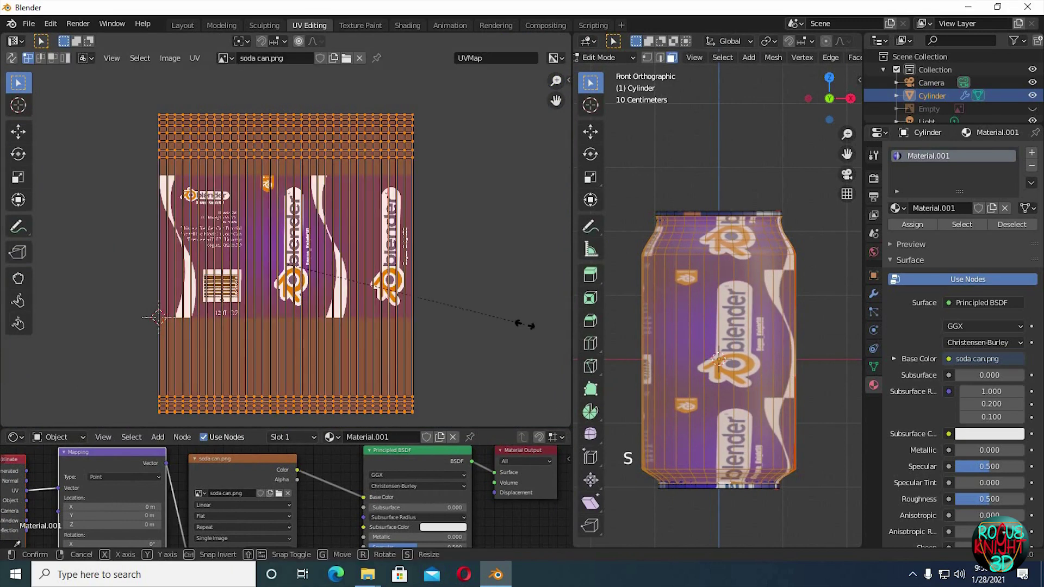
key(y)
click(395, 338)
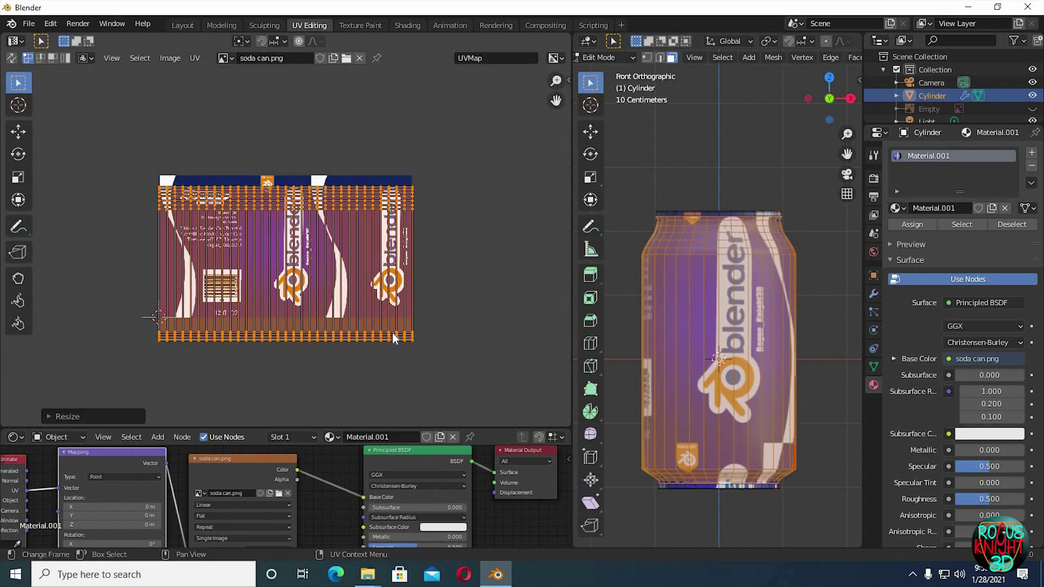
key(g)
click(424, 325)
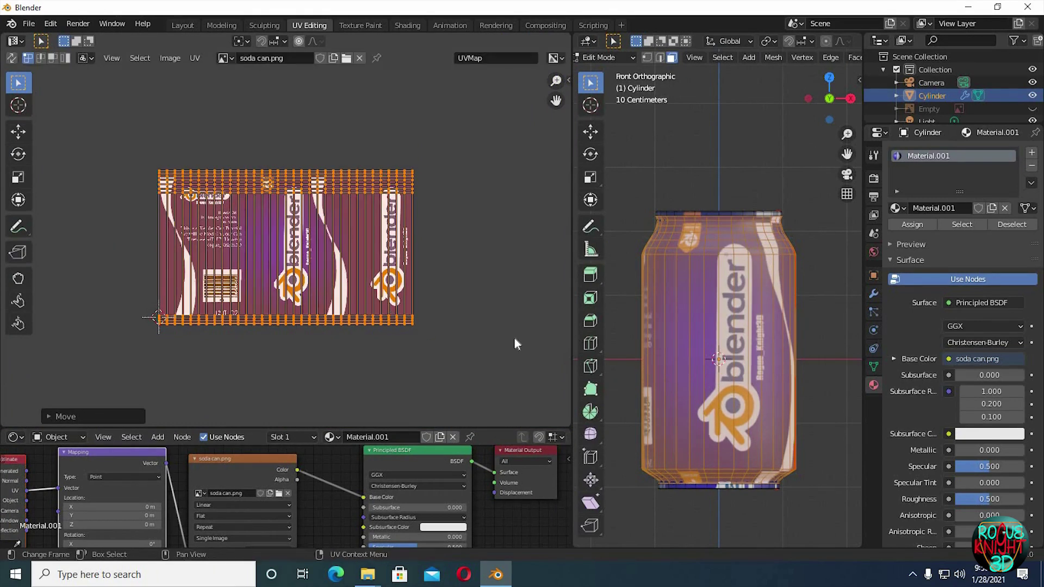
key(s)
key(y)
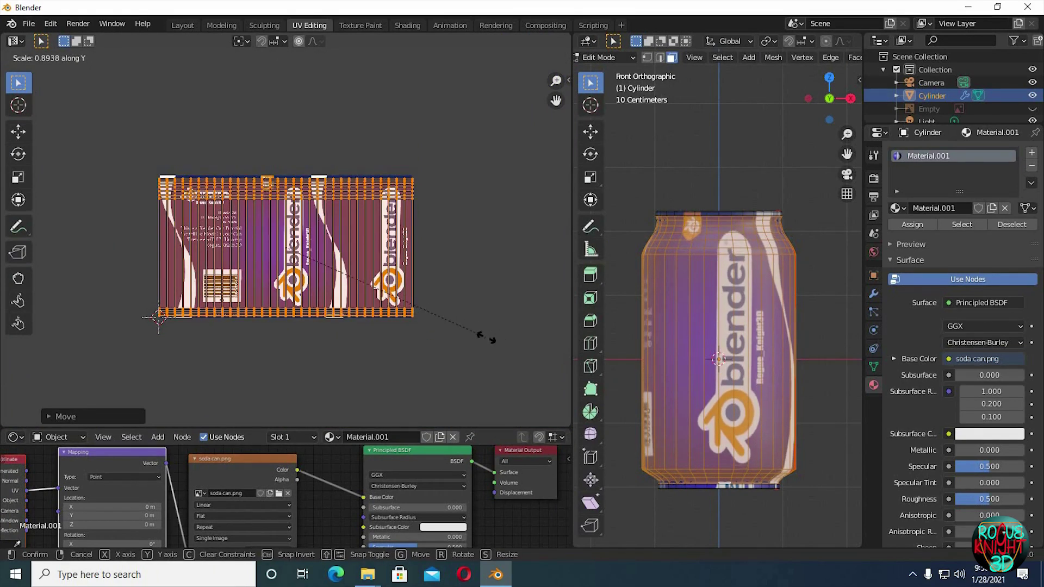
click(486, 316)
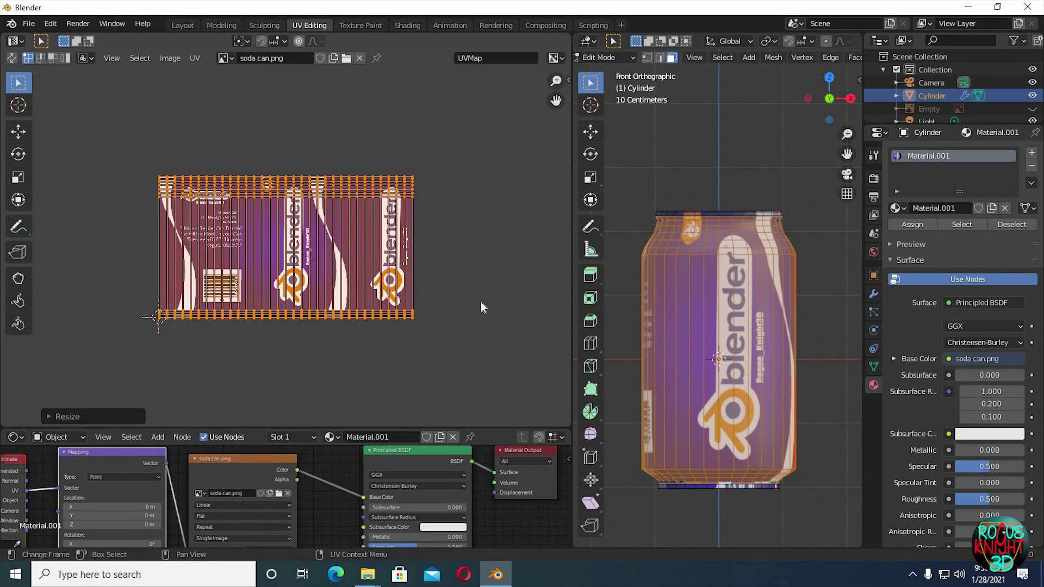
- Invert the face selection to the can's ends, create a second material and assign it to them
middle_drag(841, 365, 741, 364)
ctrl+middle_drag(742, 321, 652, 361)
mouse_move(852, 347)
middle_down()
mouse_move(584, 353)
mouse_move(813, 363)
mouse_move(625, 359)
mouse_move(838, 354)
middle_up()
mouse_move(754, 362)
middle_down()
mouse_move(652, 360)
mouse_move(761, 356)
middle_up()
drag(420, 427, 421, 337)
middle_drag(707, 353, 768, 308)
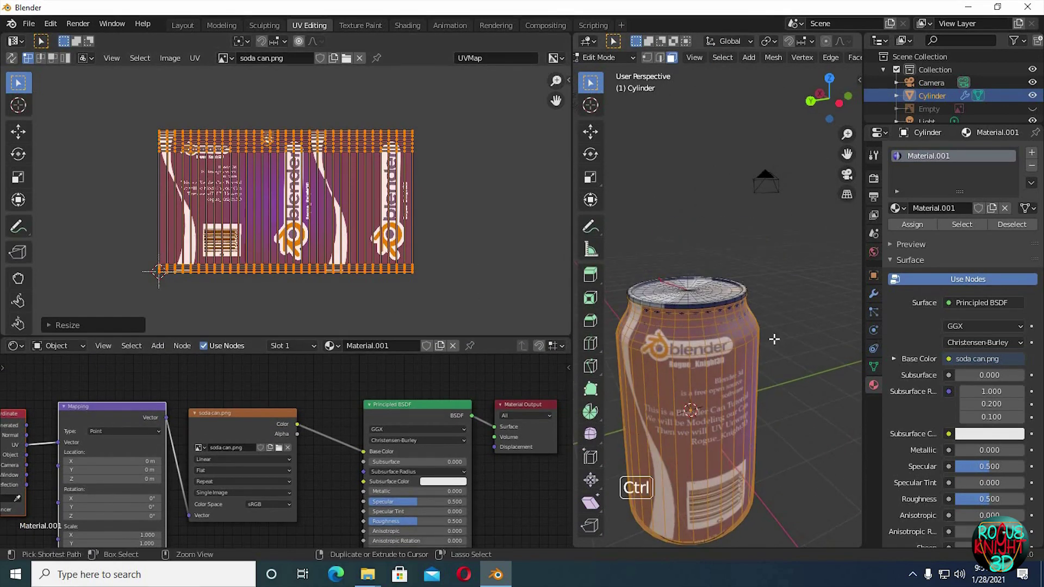
key(ctrl+i)
middle_drag(775, 352, 783, 231)
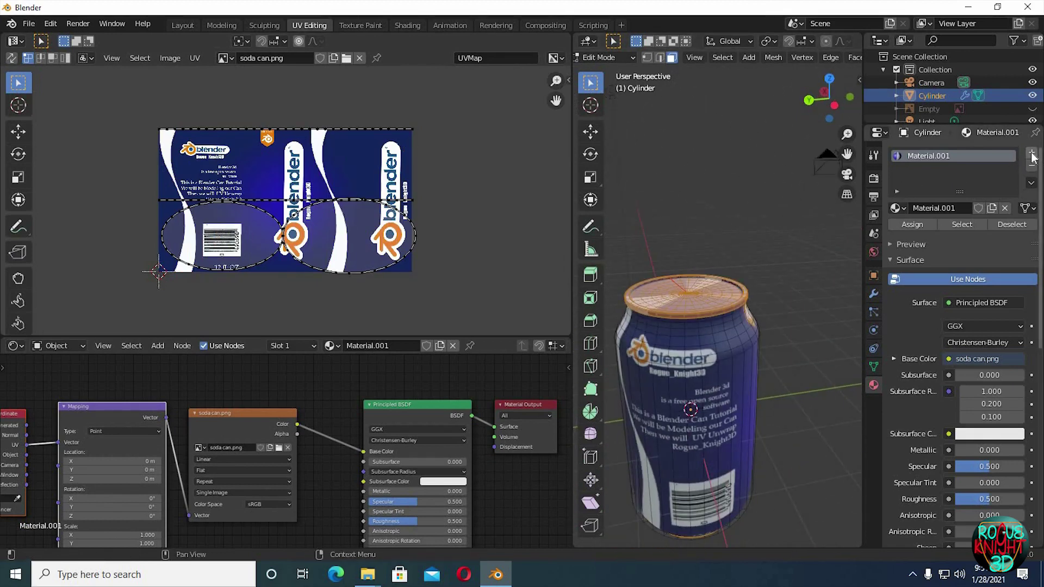
click(1031, 154)
click(950, 236)
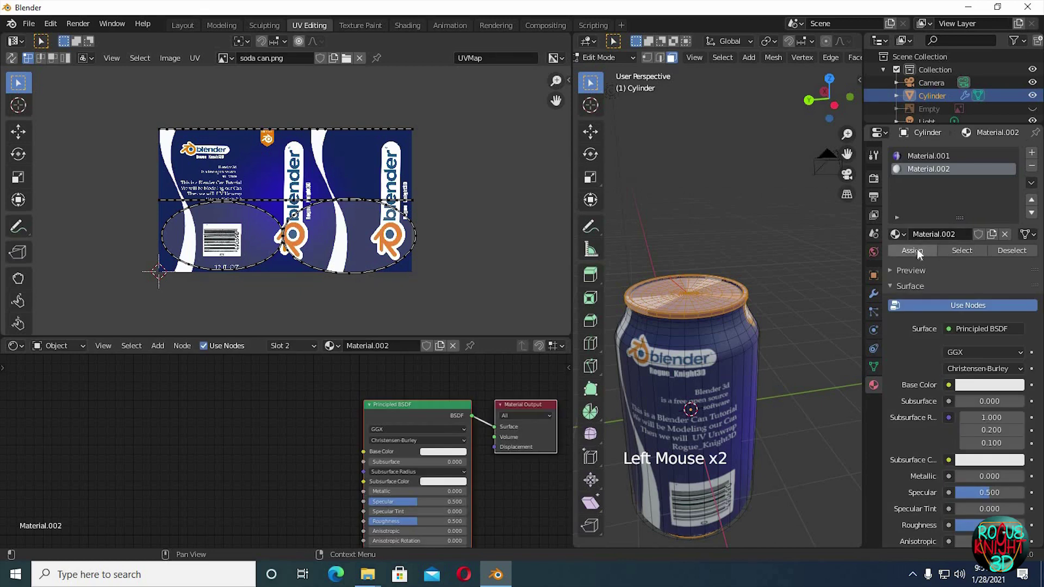
click(916, 250)
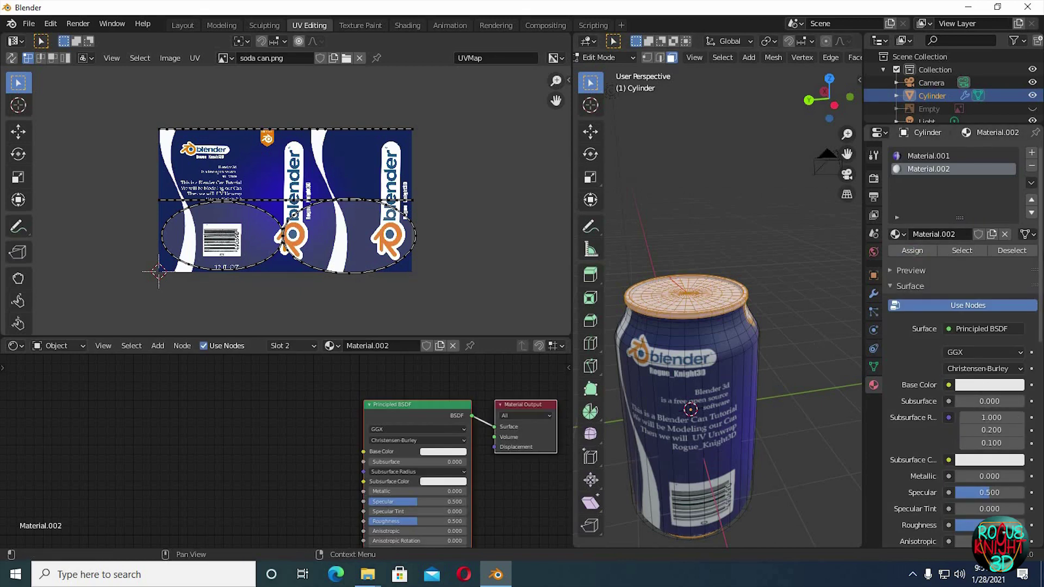
- Set the second material's Metallic to 0.9, Specular to 0.4 and Roughness to 0.25
drag(1040, 275, 1039, 318)
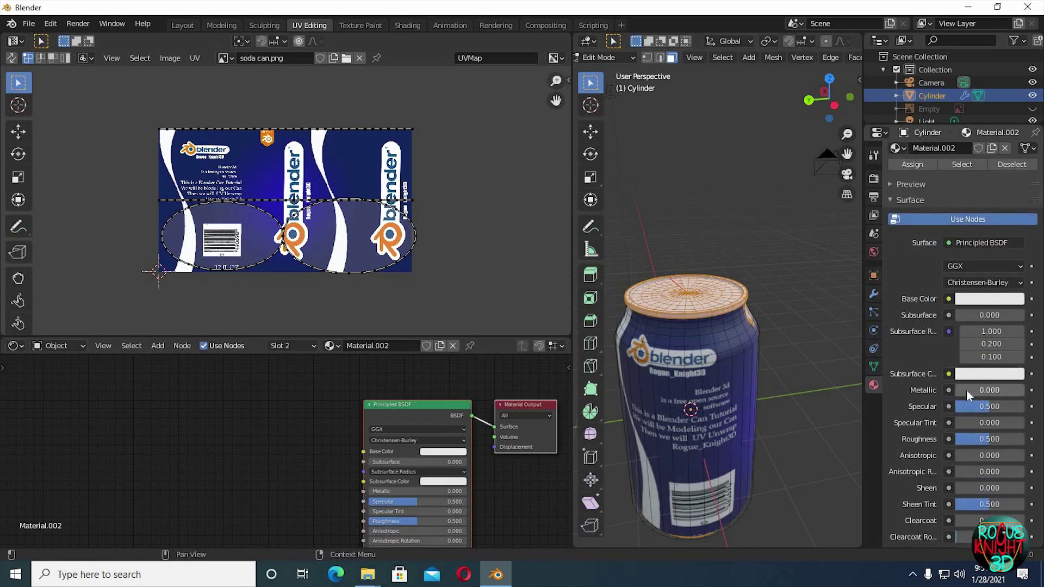
click(989, 390)
text(.9)
key(Return)
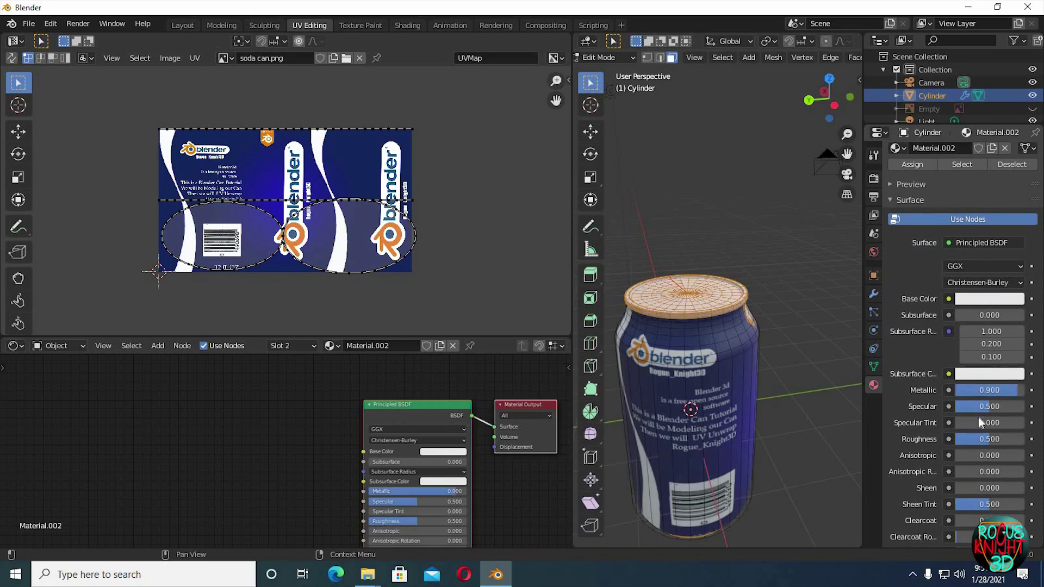
click(989, 406)
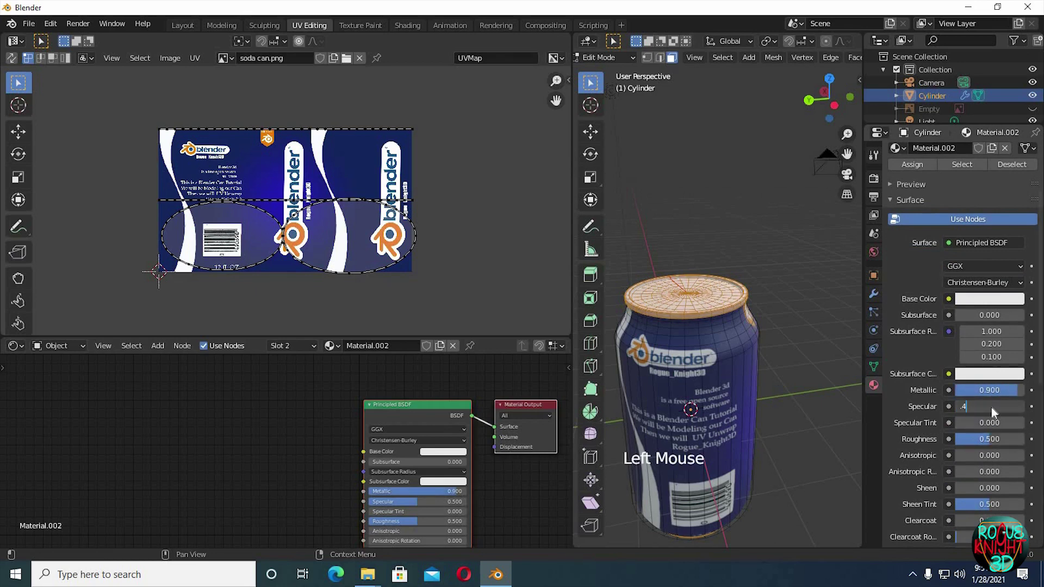
text(.4)
key(Return)
click(994, 438)
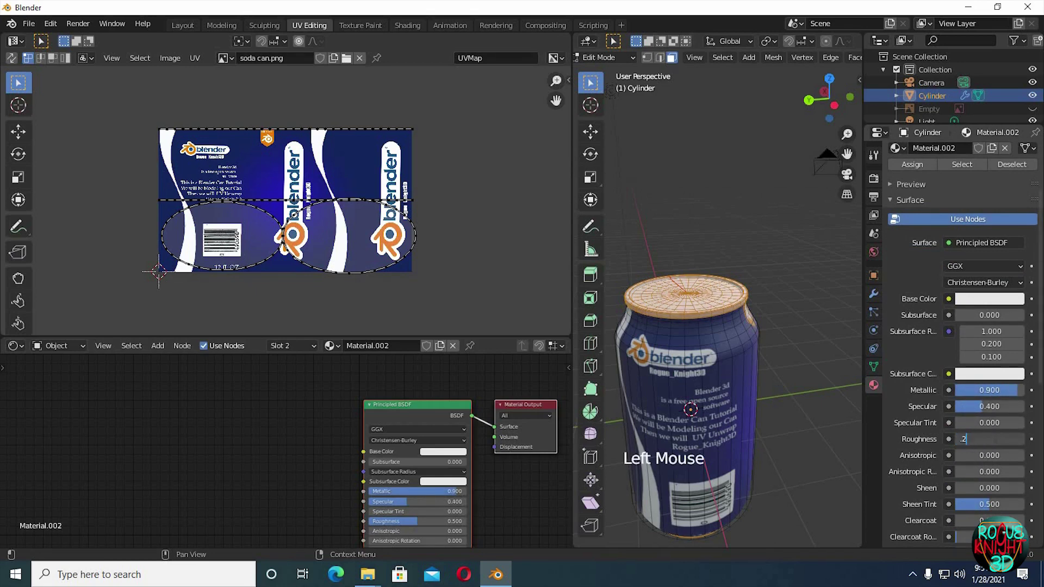
text(.25)
key(Return)
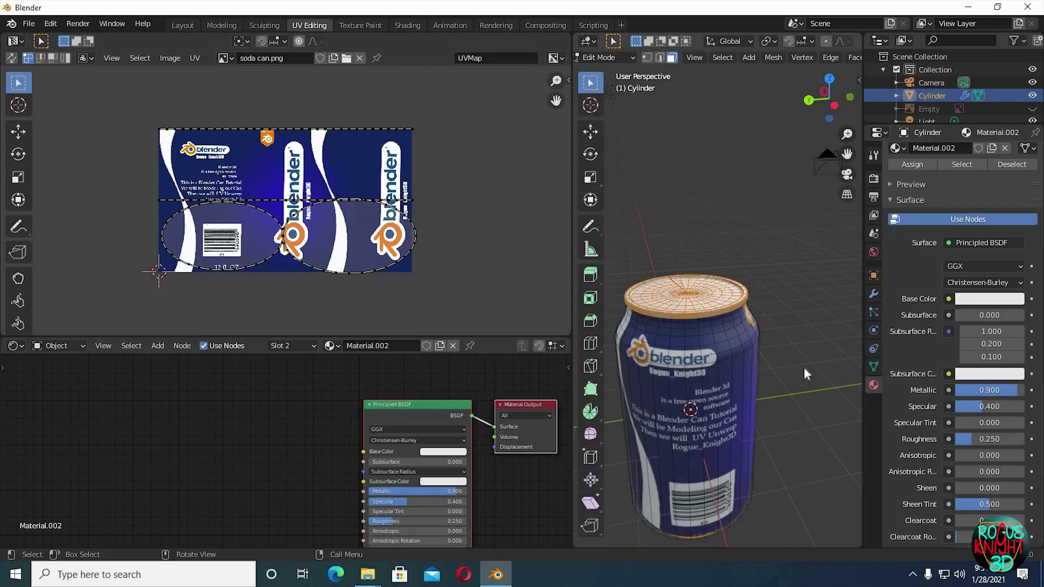
- Make Material.001 the active slot and select only the can body faces assigned to it in Edit Mode
key(Tab)
click(754, 365)
drag(1039, 250, 1039, 202)
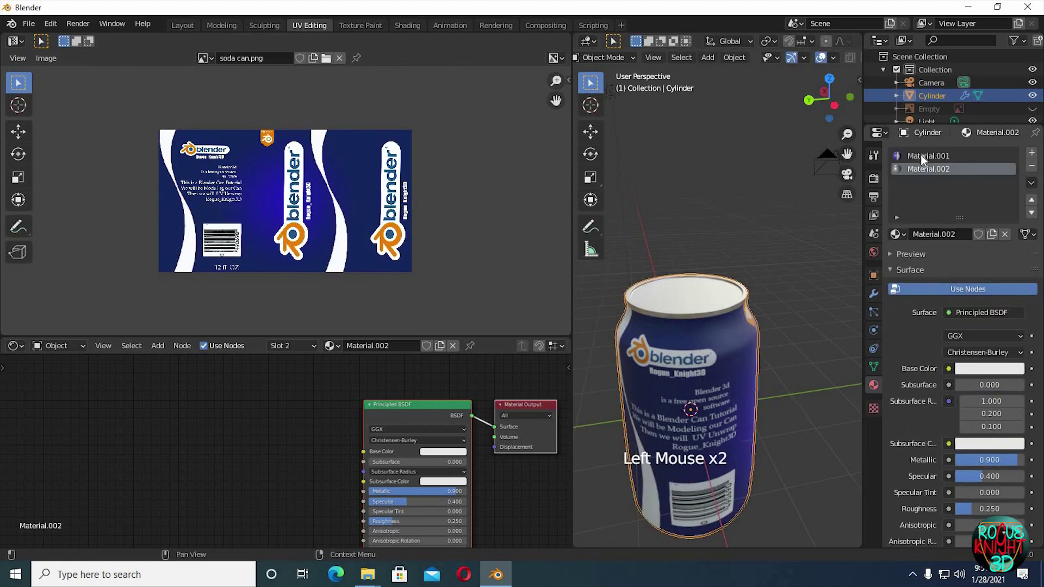
click(923, 156)
key(Tab)
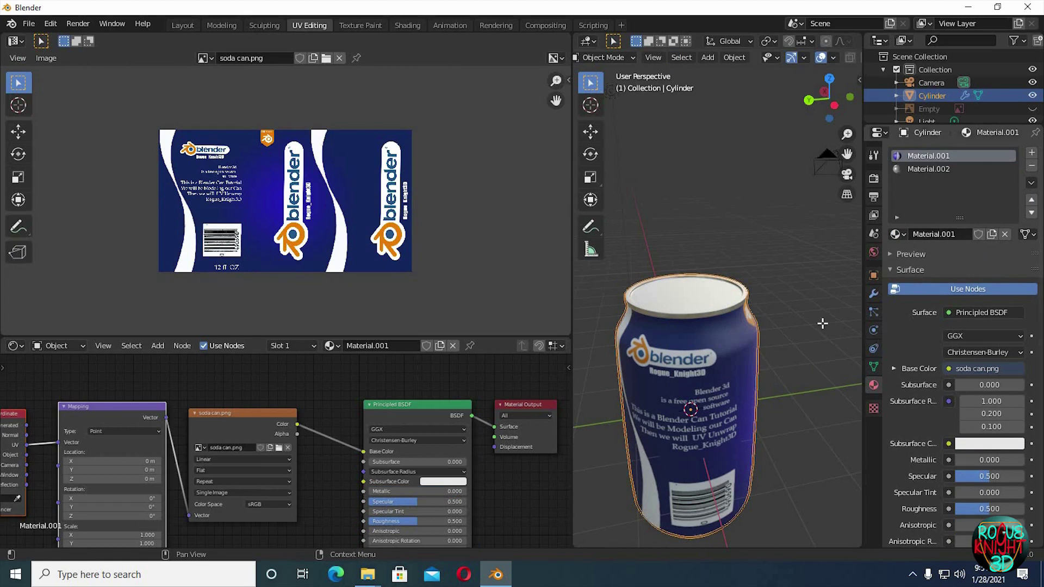
click(965, 254)
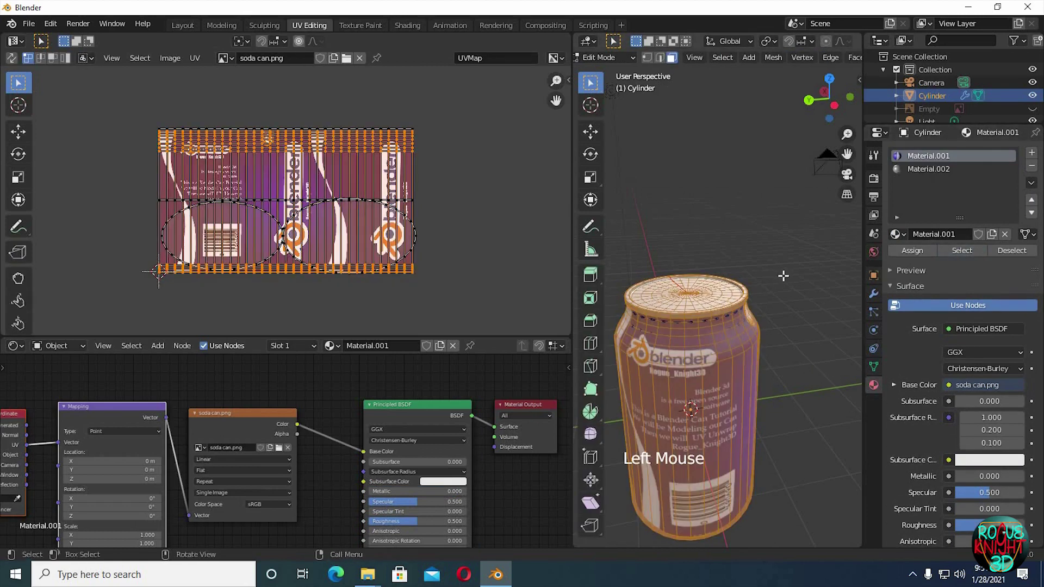
key(a)
key(a)
key(a)
click(962, 251)
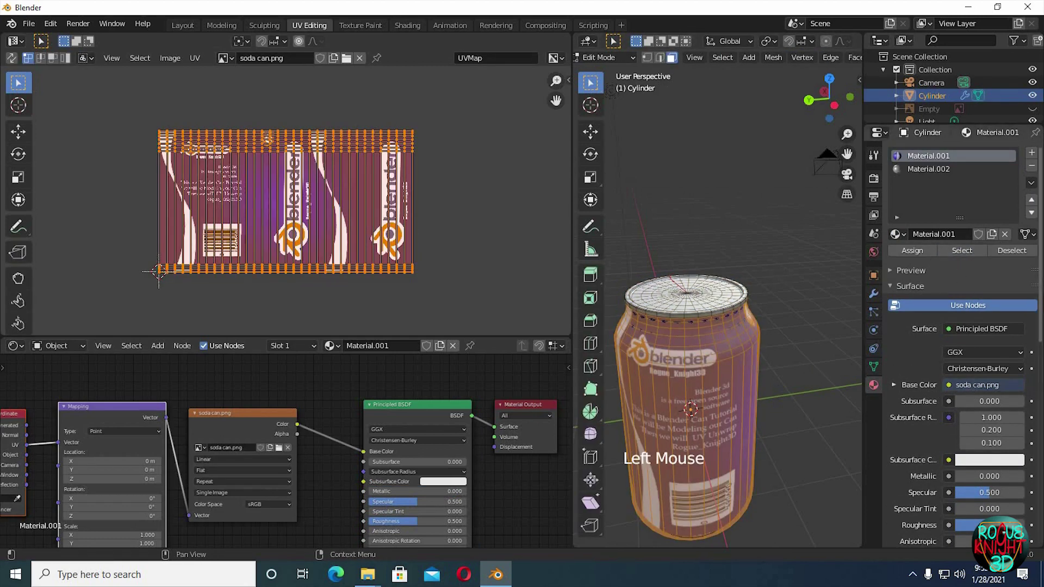
- Set the Metallic of Material.001 to 0.9, its Specular to 0.4 and its Roughness to 0.25
drag(1039, 239, 1039, 295)
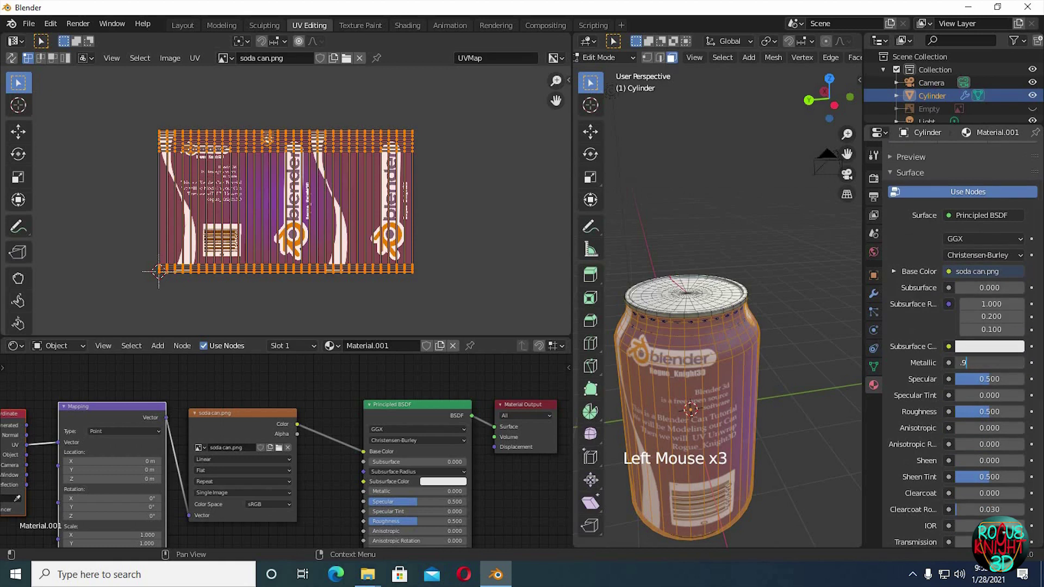
text(.9)
double_click(990, 378)
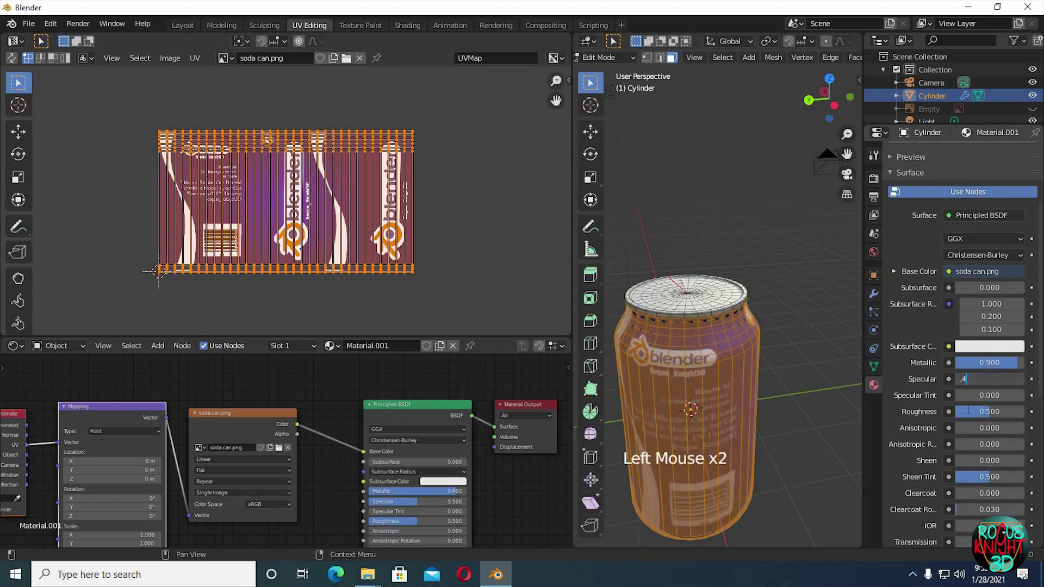
text(.4)
double_click(975, 411)
text(.2)
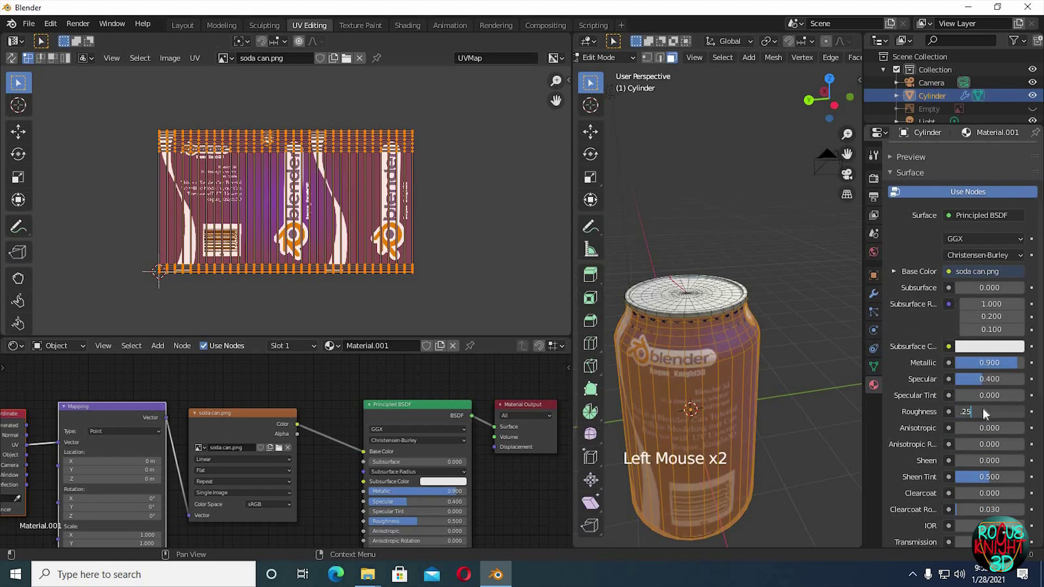
text(5)
key(Return)
- Examine the shaded can body and lid from several angles in Object Mode
middle_drag(823, 373, 789, 297)
key(Tab)
middle_drag(789, 296, 712, 231)
middle_drag(738, 317, 707, 283)
drag(1040, 283, 1040, 214)
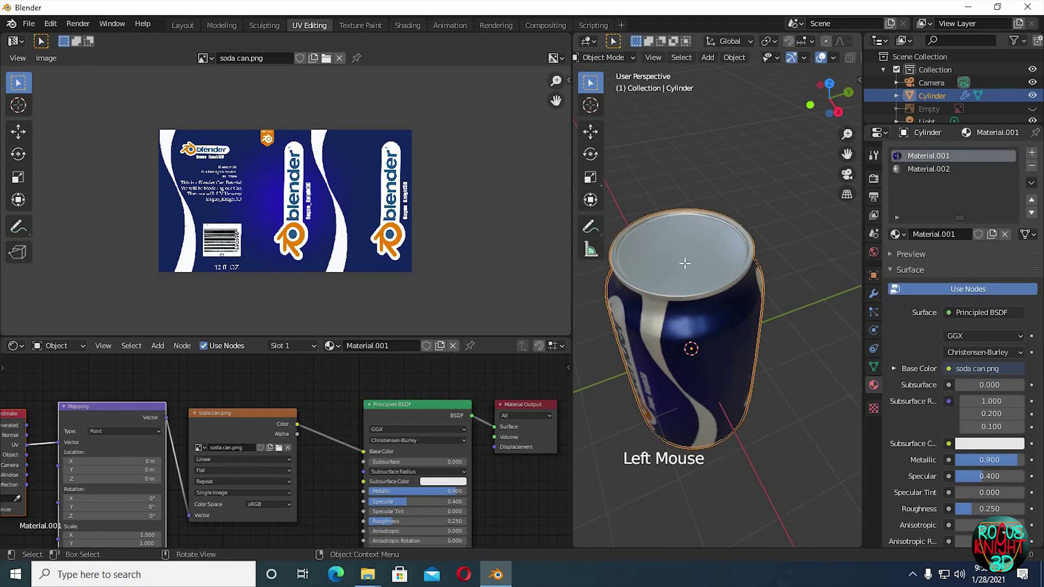
- Widen the 3D viewport and select the circular lid faces inside the rim from the top view with Circle Select
key(Tab)
key(KP_7)
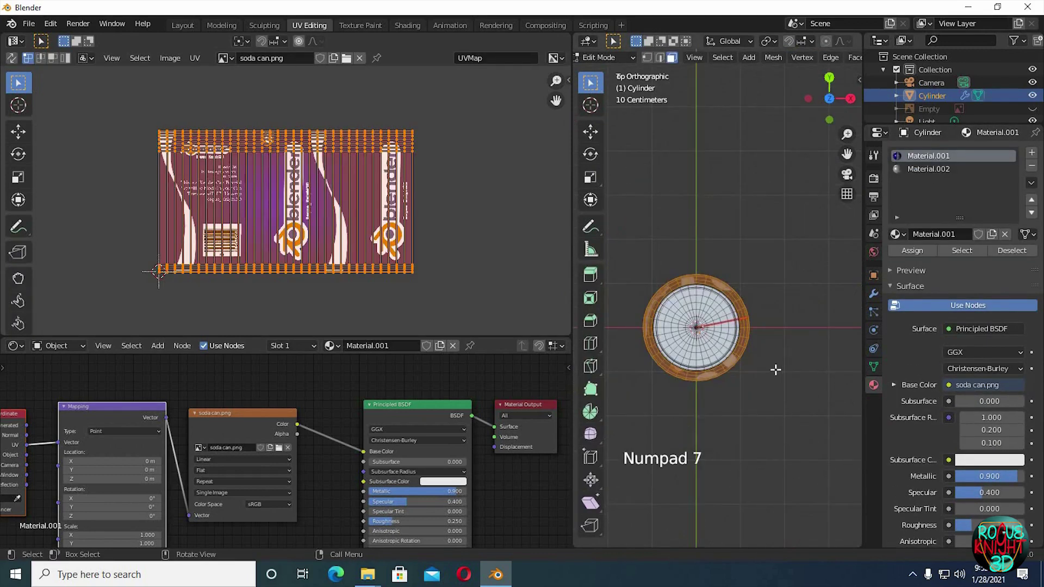
ctrl+middle_drag(775, 369, 774, 231)
ctrl+middle_drag(774, 326, 859, 233)
shift+middle_drag(804, 255, 828, 236)
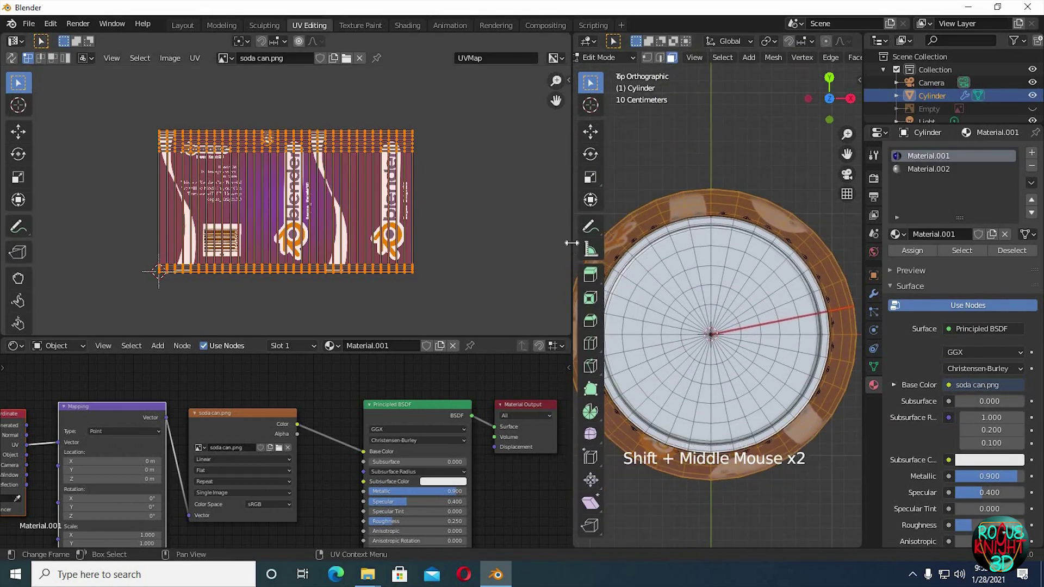
drag(571, 243, 418, 245)
key(a)
key(a)
key(a)
key(c)
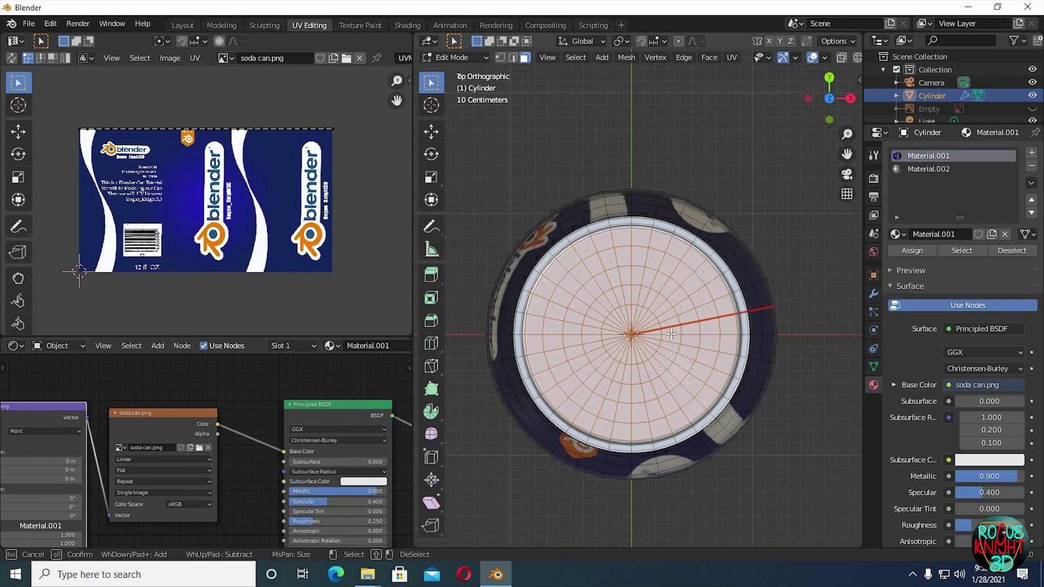
key(Escape)
- Add a third material slot with a new material and assign it to the selected lid faces
click(1033, 157)
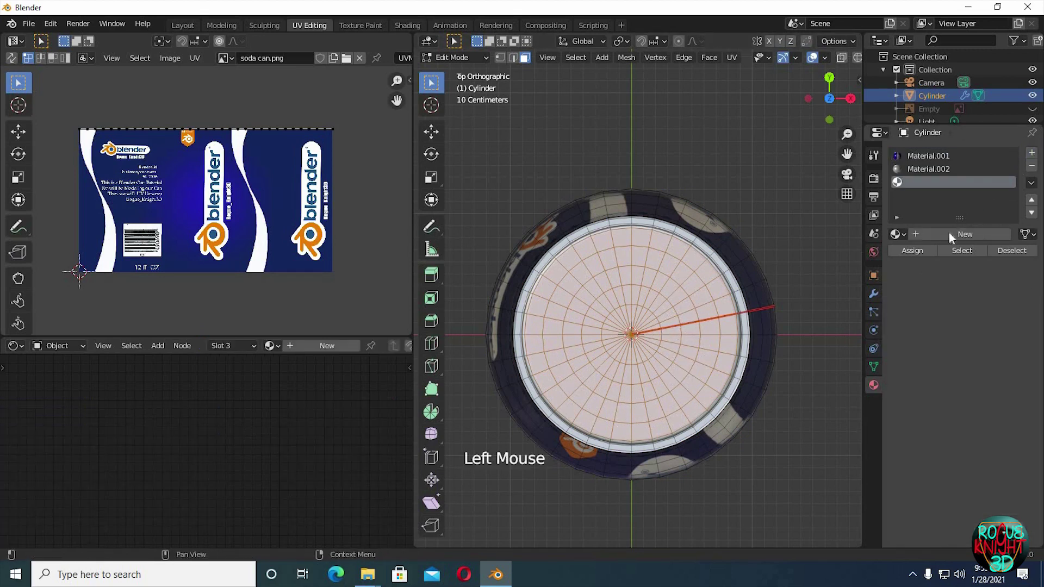
click(948, 233)
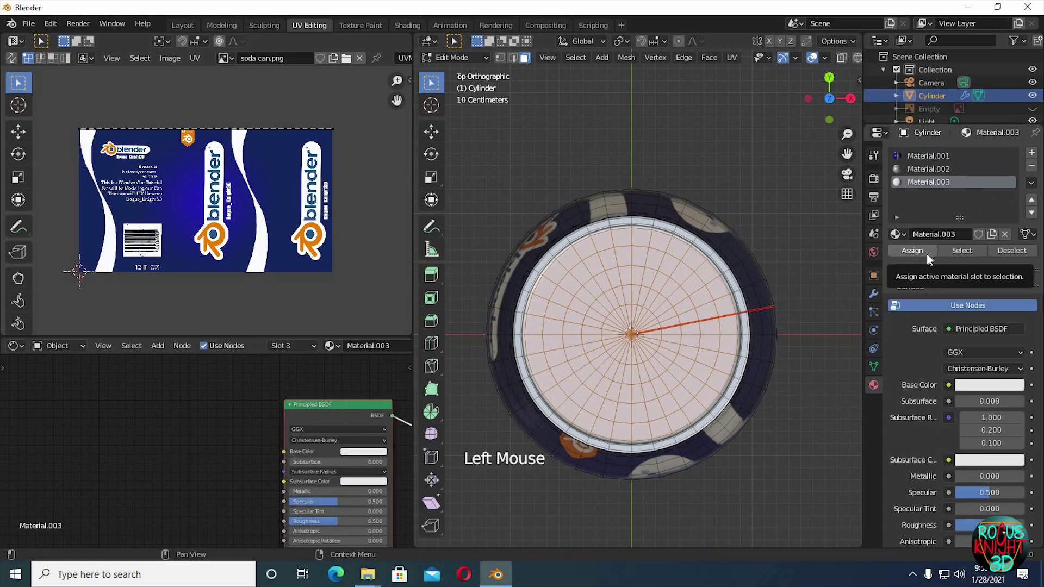
click(926, 253)
click(926, 253)
middle_drag(822, 283, 772, 228)
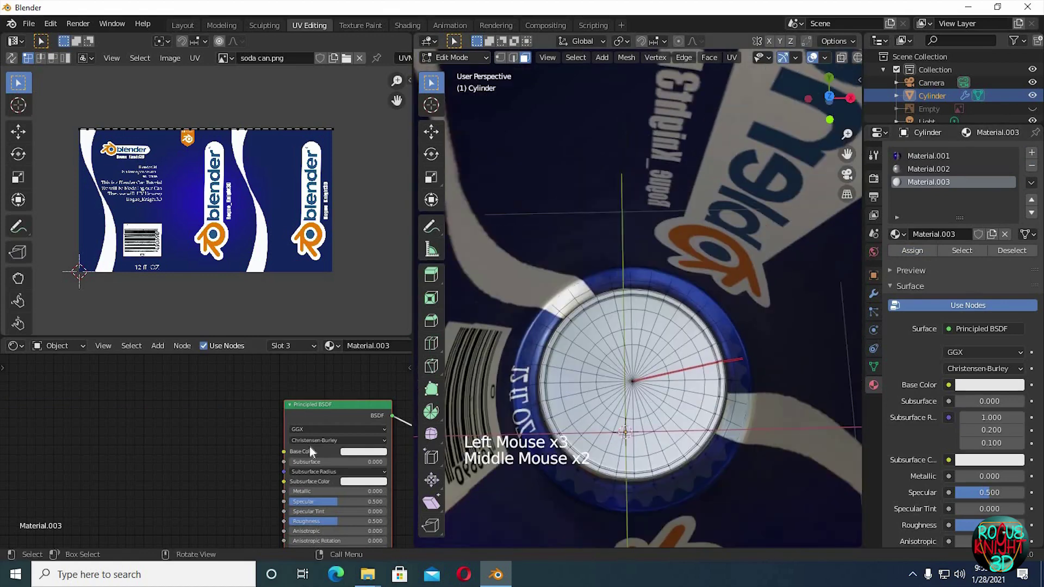
- Add an Image Texture node to Material.003 and connect its Color output to the Principled BSDF's Base Color
click(183, 425)
click(184, 425)
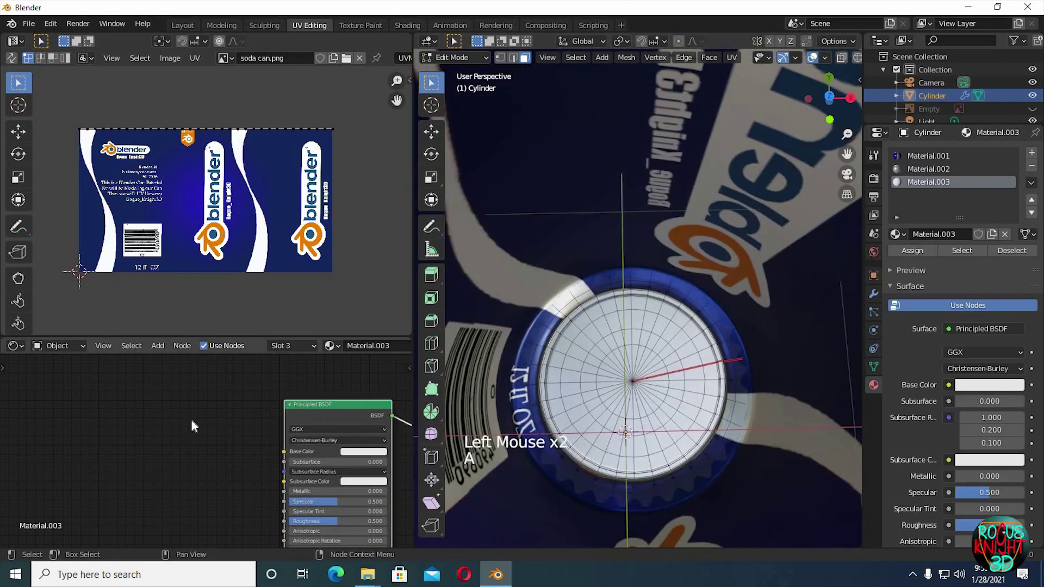
key(a)
click(191, 420)
key(shift+a)
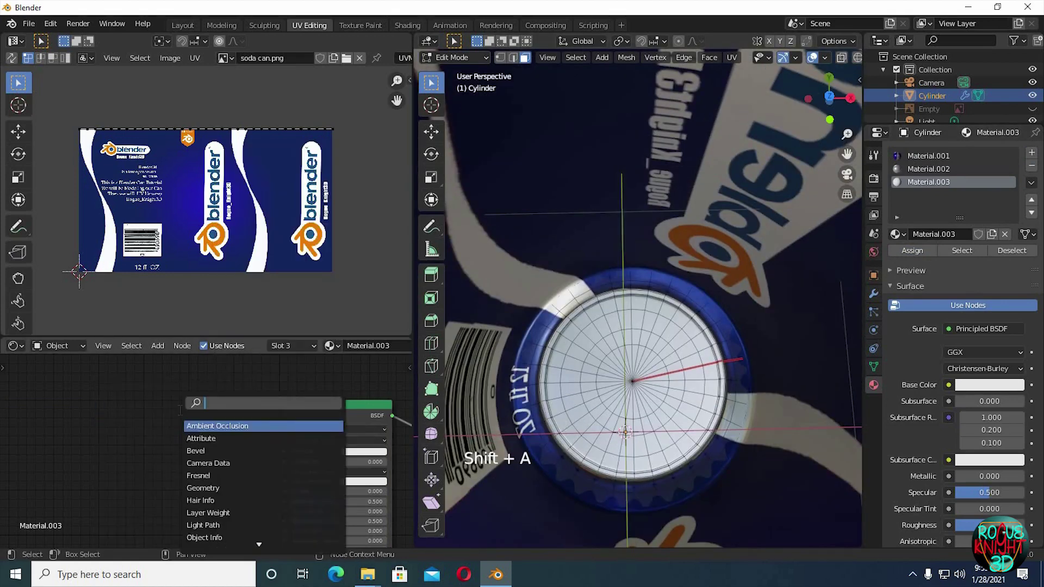
text(image)
key(Return)
click(241, 423)
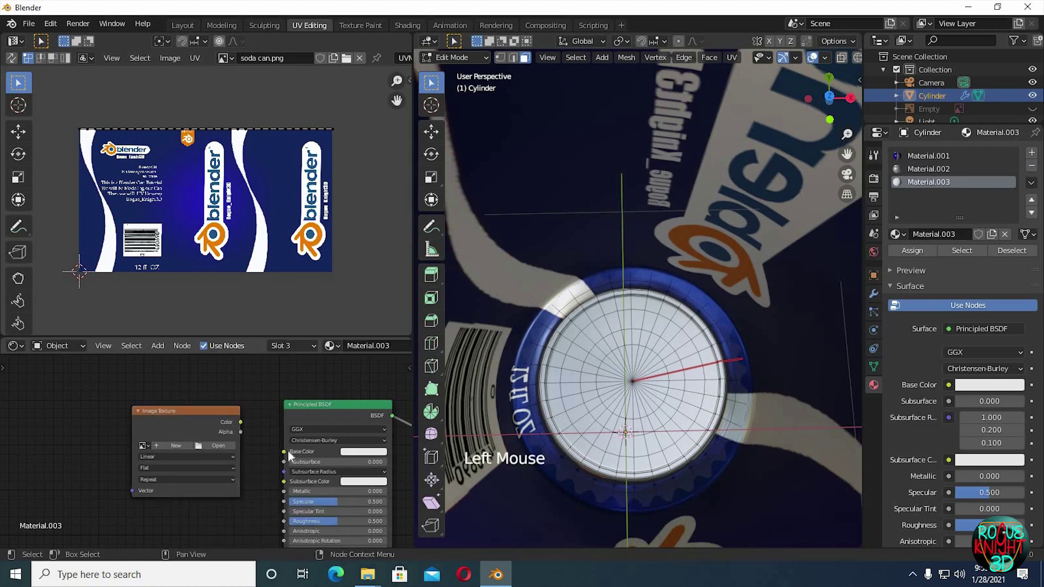
drag(285, 451, 241, 422)
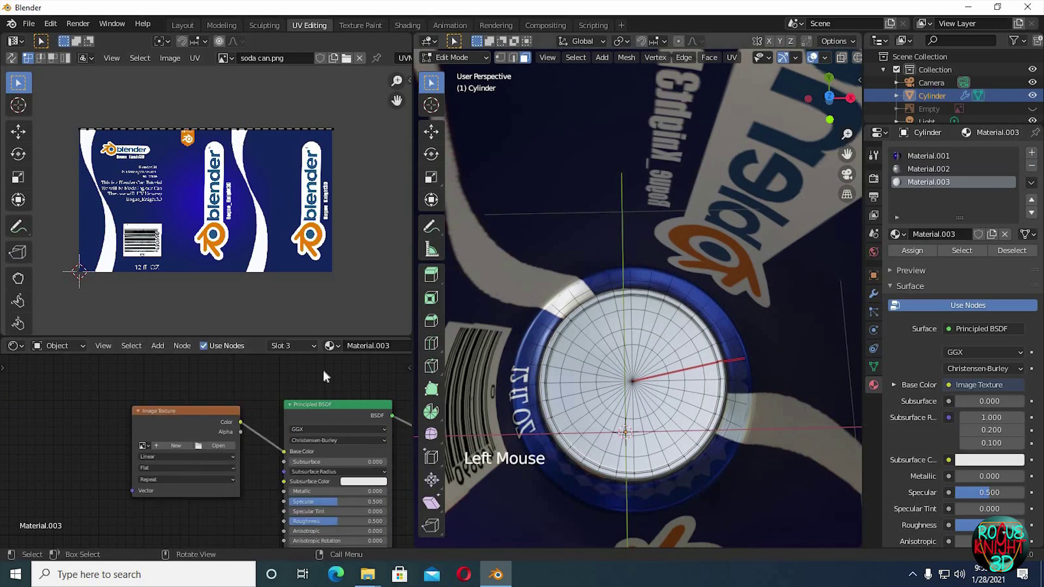
- Add Mapping and Texture Coordinate nodes to the Image Texture and load can top.png from the Desktop's textures folder
click(183, 411)
key(ctrl+t)
click(216, 445)
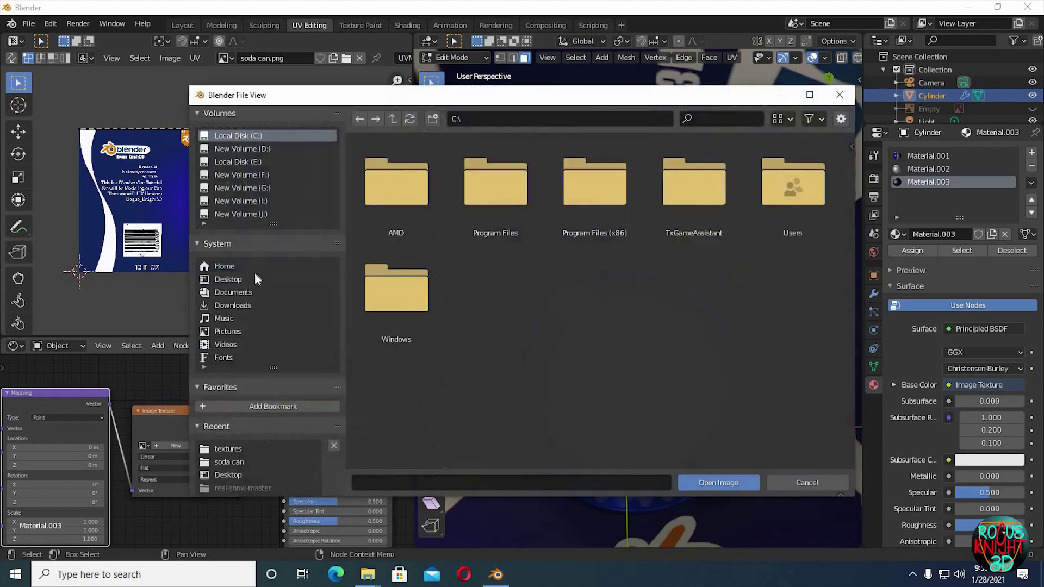
click(246, 279)
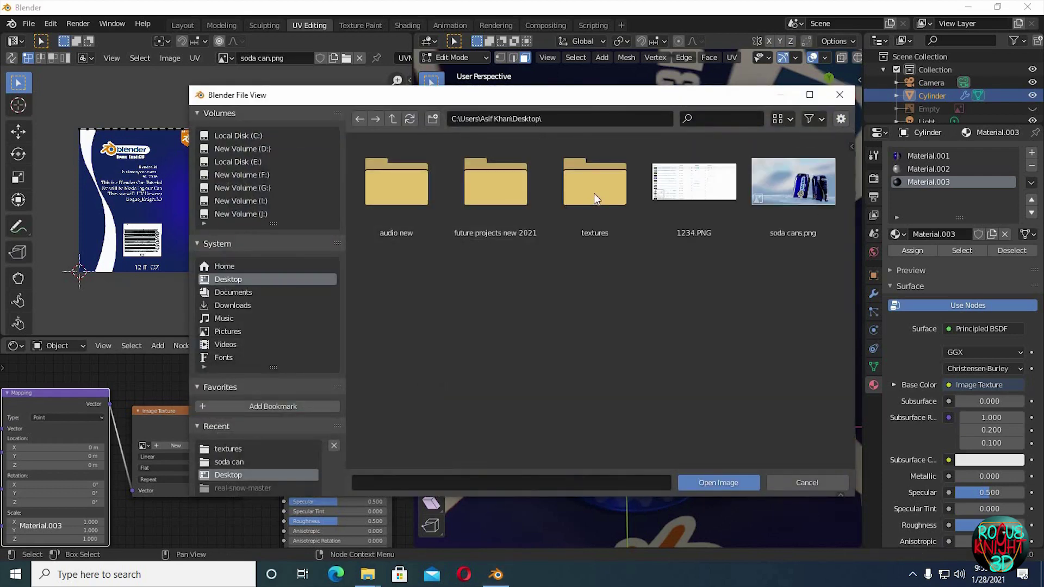
double_click(594, 194)
double_click(504, 193)
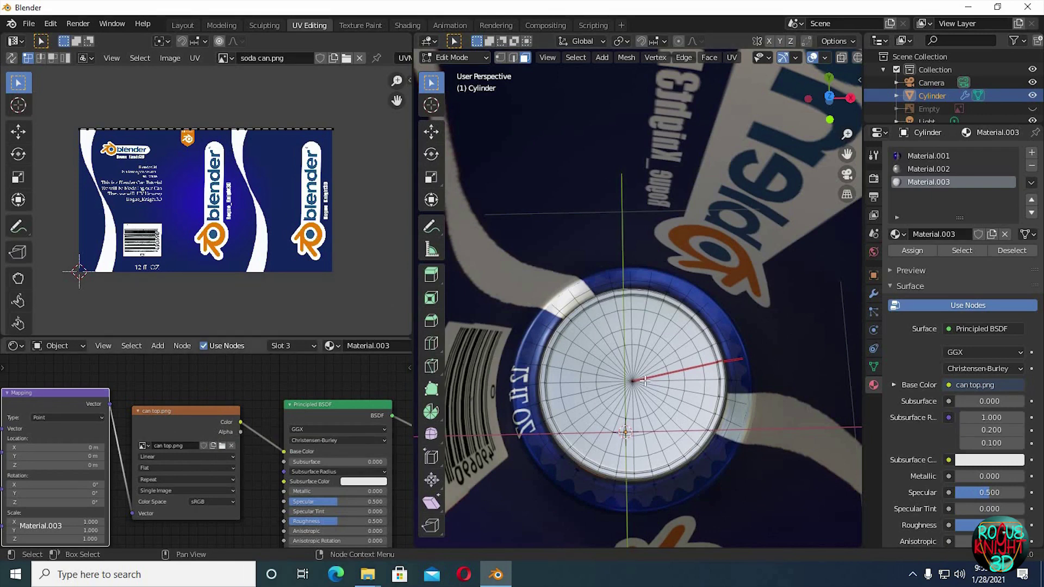
- Unwrap the selected circular lid faces in Edit Mode with the standard Unwrap operation
middle_drag(645, 380, 679, 425)
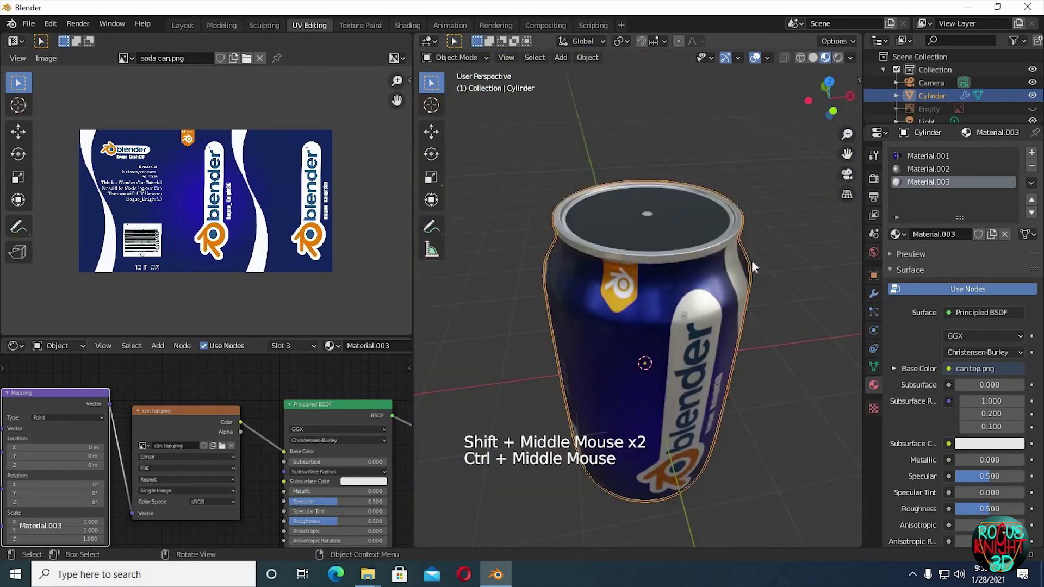
middle_drag(751, 259, 752, 263)
middle_drag(188, 432, 286, 400)
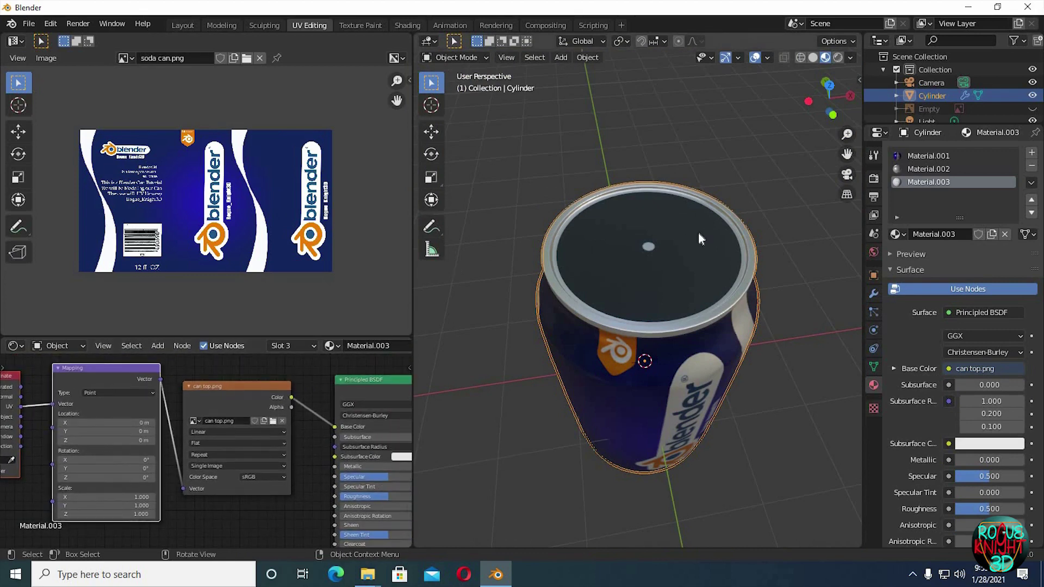
key(Tab)
key(u)
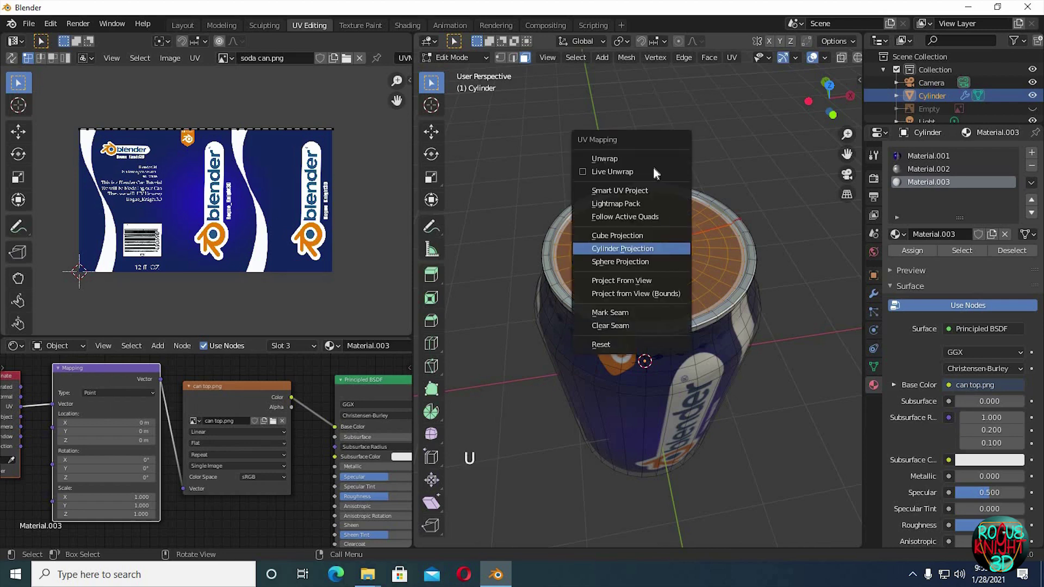
click(652, 159)
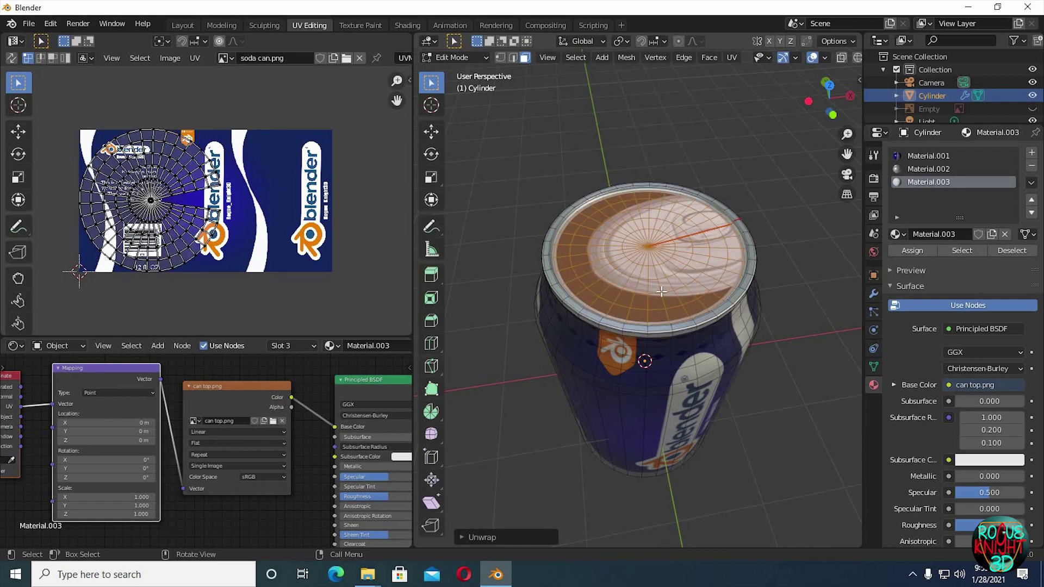
- Display can top.png in the UV Editor and move all the lid UVs onto the centre of the can top image
middle_drag(233, 516, 257, 496)
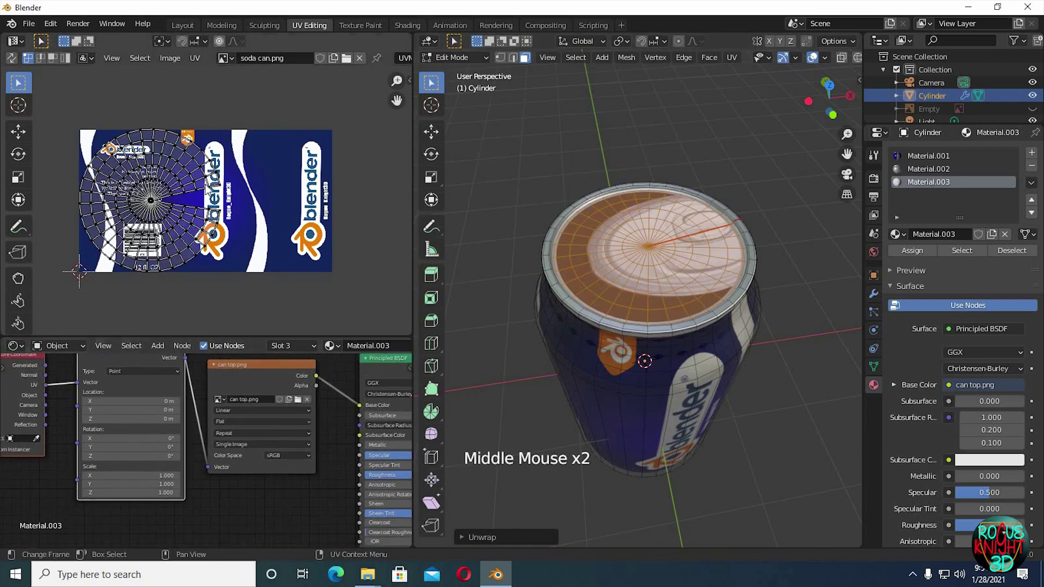
click(224, 59)
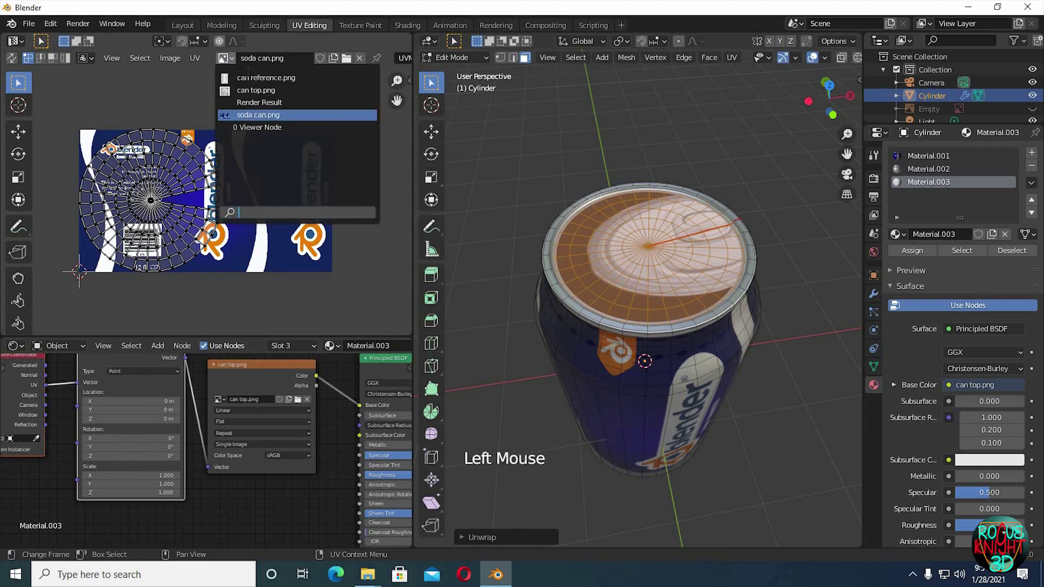
click(272, 90)
ctrl+middle_drag(242, 263, 264, 193)
key(a)
key(g)
click(284, 195)
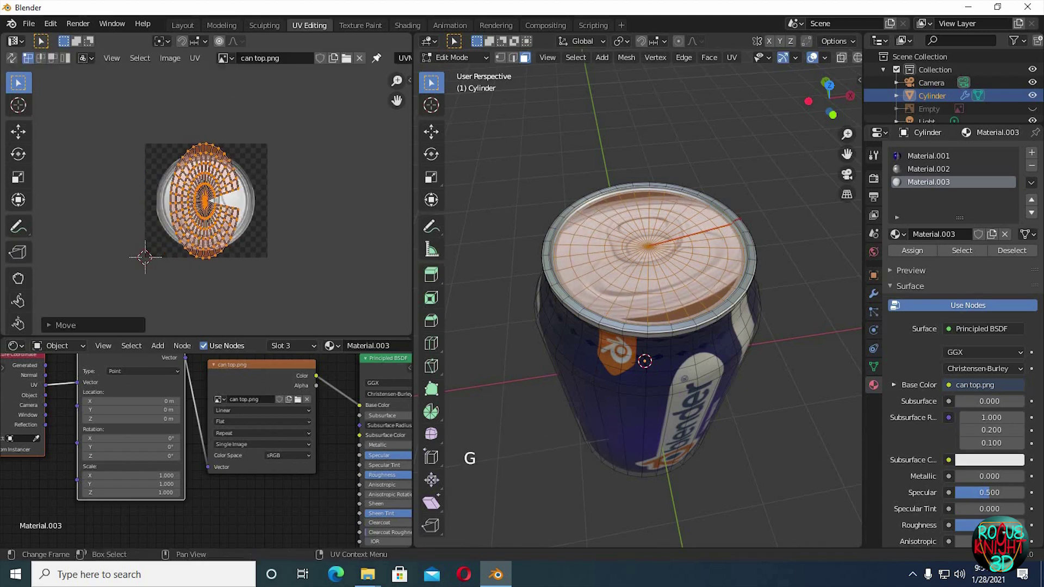
- Scale the lid UVs overall, about 1.35 along X, 0.71 along Y and 0.86 along X, to fit the round can top, and return to Object Mode
key(s)
key(s)
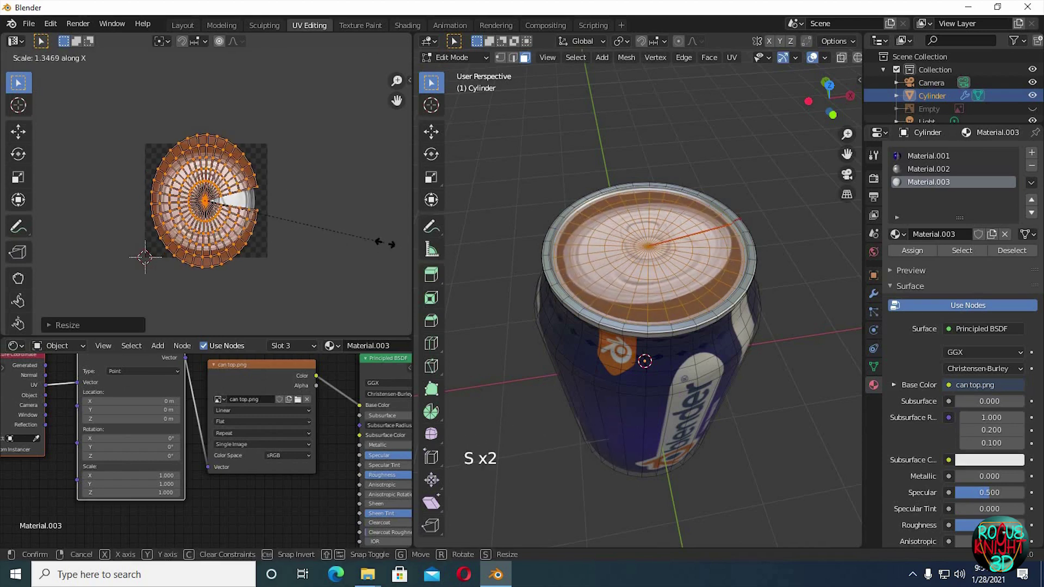
click(383, 244)
key(s)
key(y)
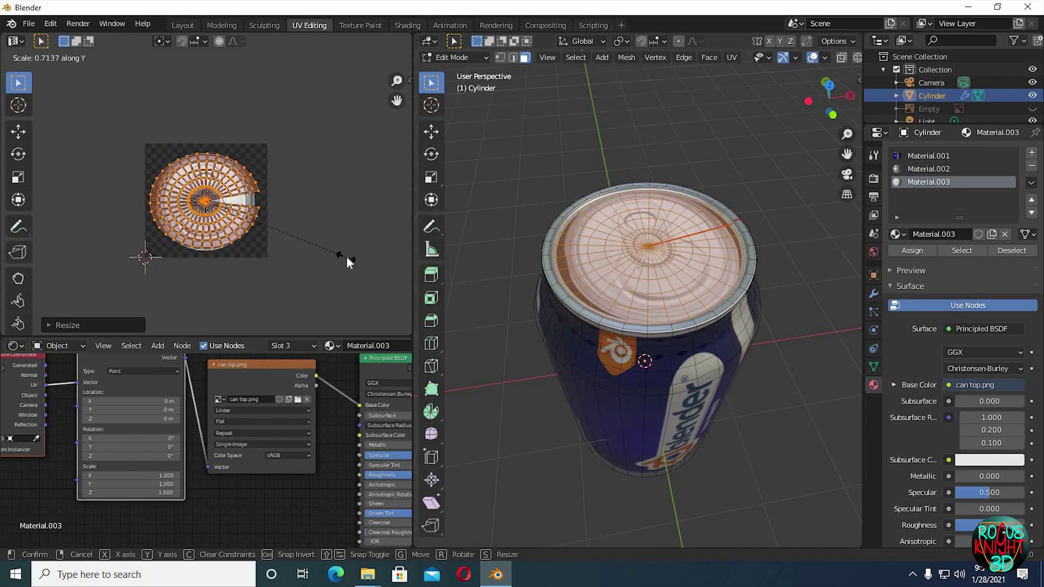
click(347, 255)
key(s)
key(x)
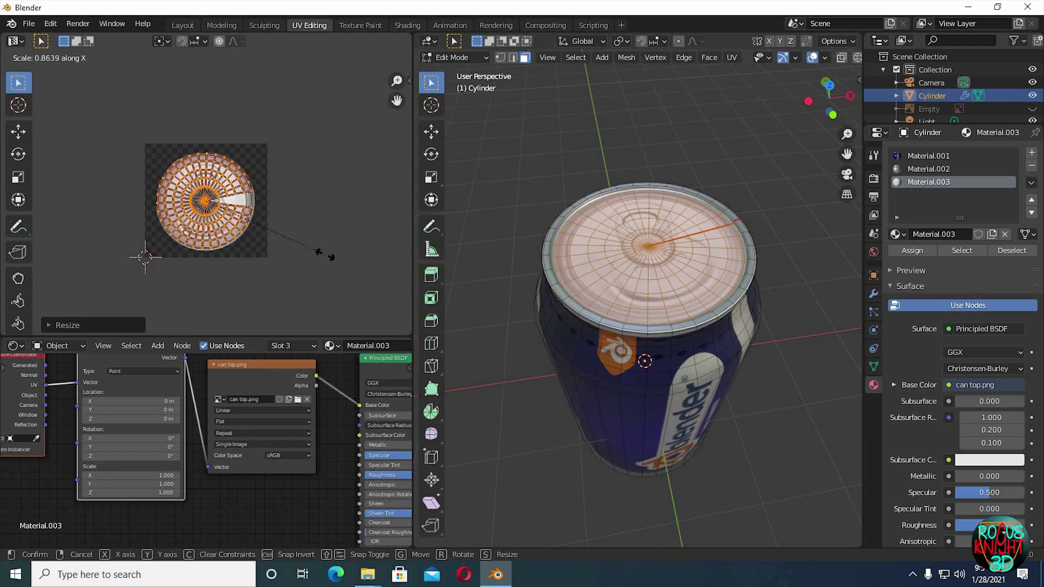
click(324, 253)
key(g)
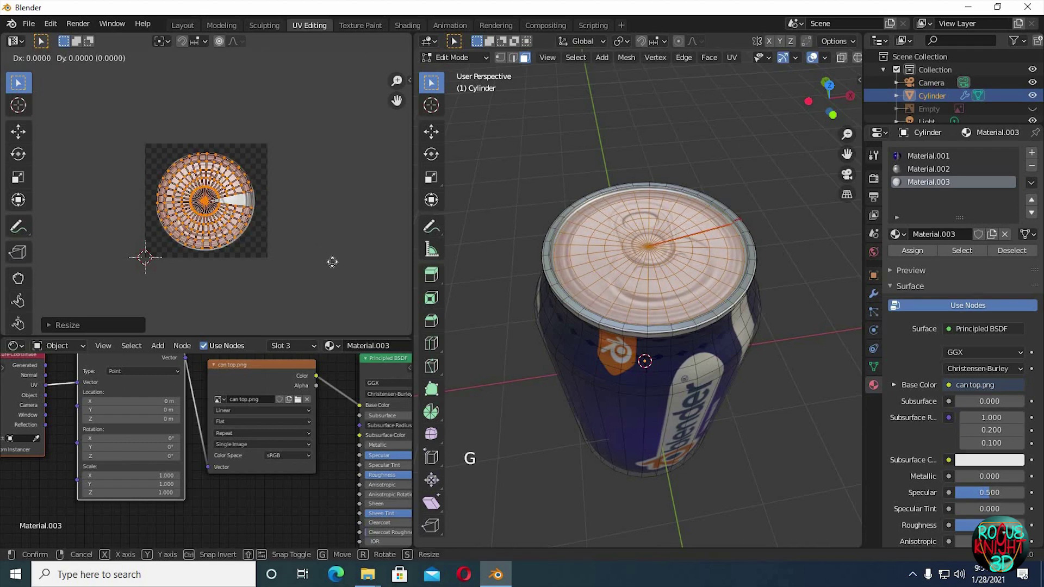
click(333, 263)
key(Tab)
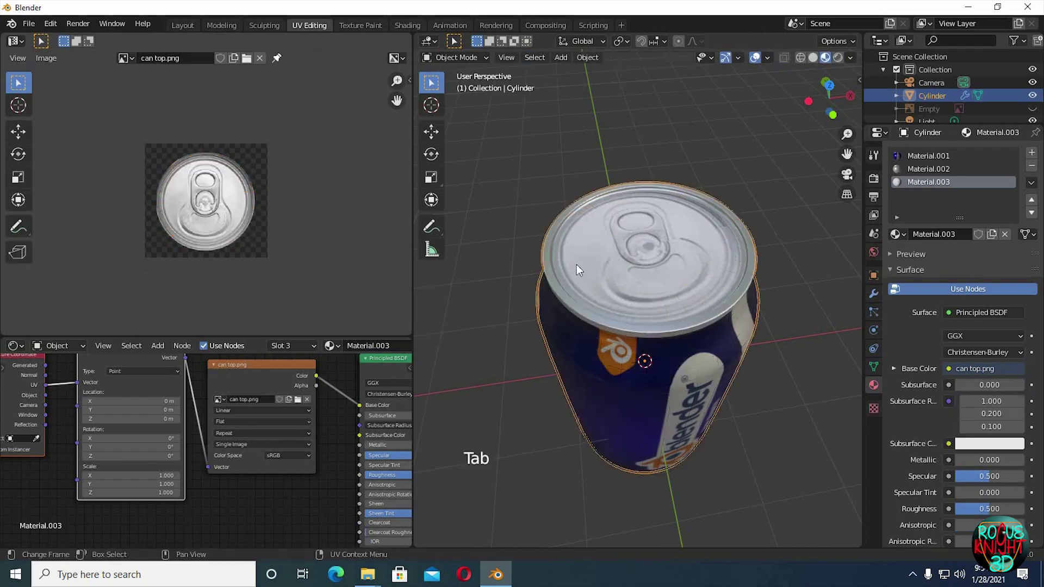
- Switch to the Layout workspace with Material Preview shading and examine the textured can from several sides
ctrl+middle_drag(569, 380, 579, 410)
middle_drag(653, 315, 765, 284)
ctrl+middle_drag(761, 327, 758, 291)
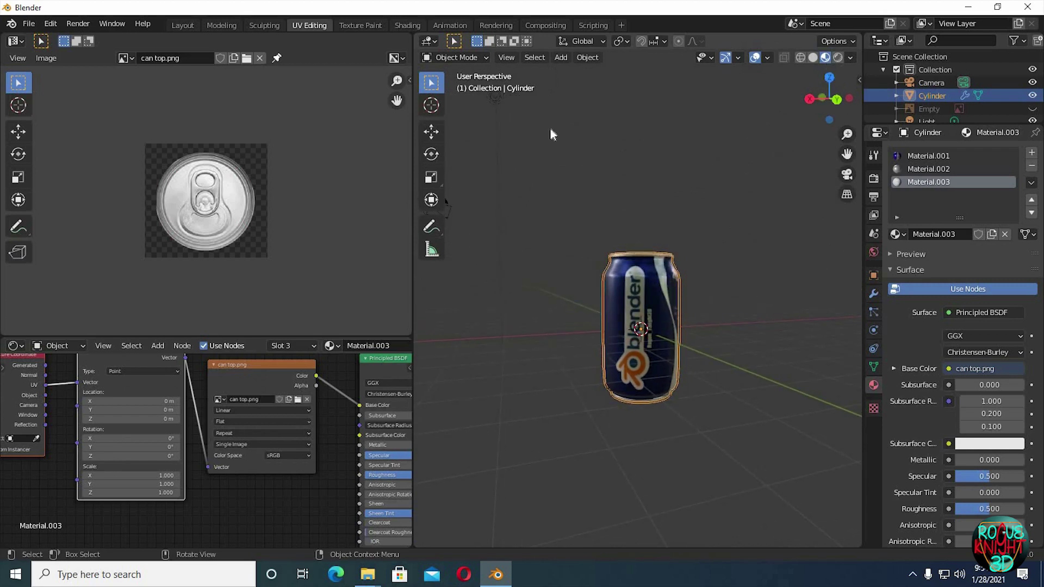
click(180, 25)
click(824, 58)
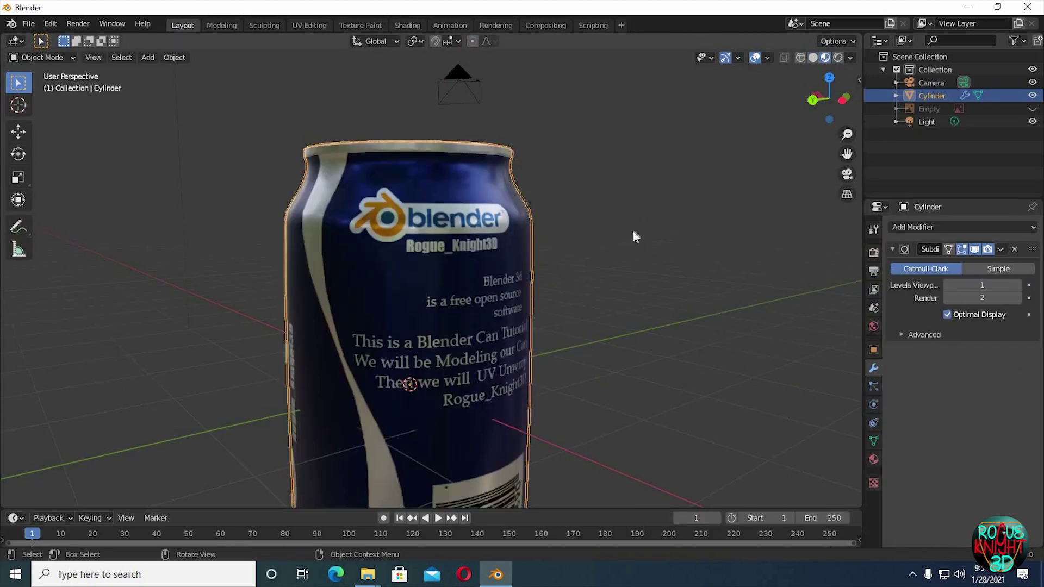
scroll(634, 233, down, 5)
middle_drag(587, 305, 327, 87)
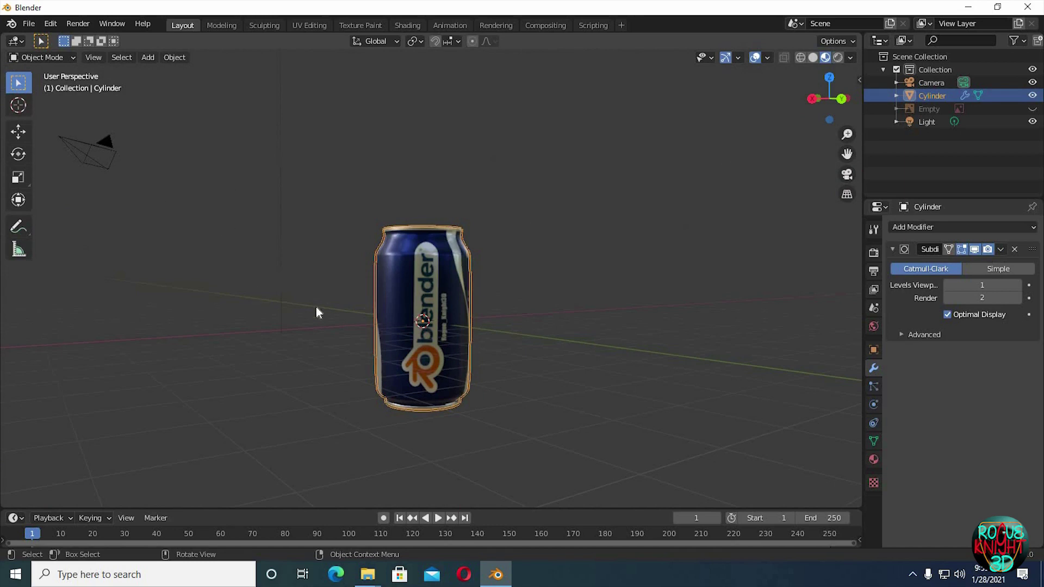
middle_drag(586, 324, 607, 324)
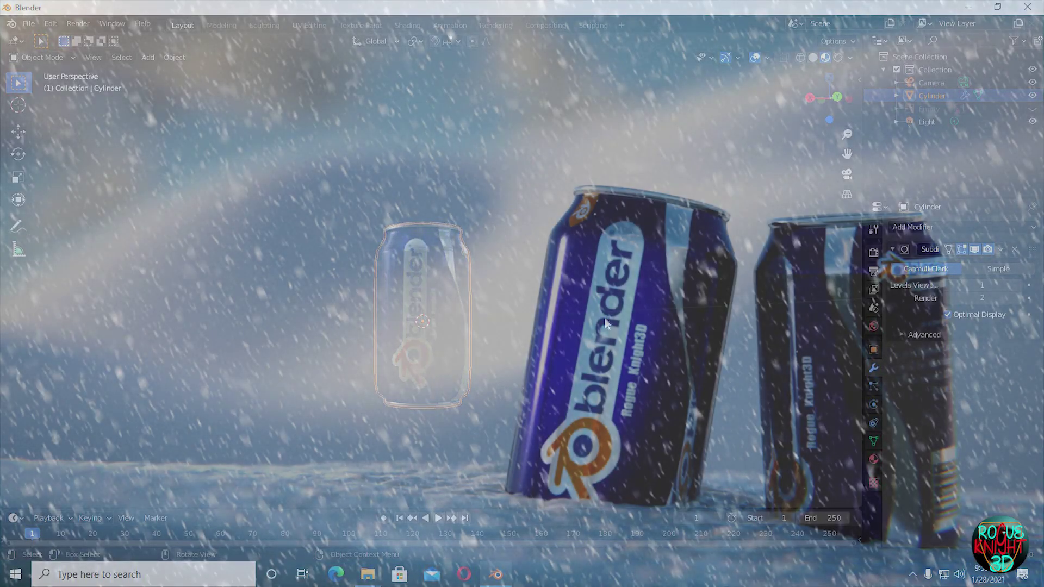